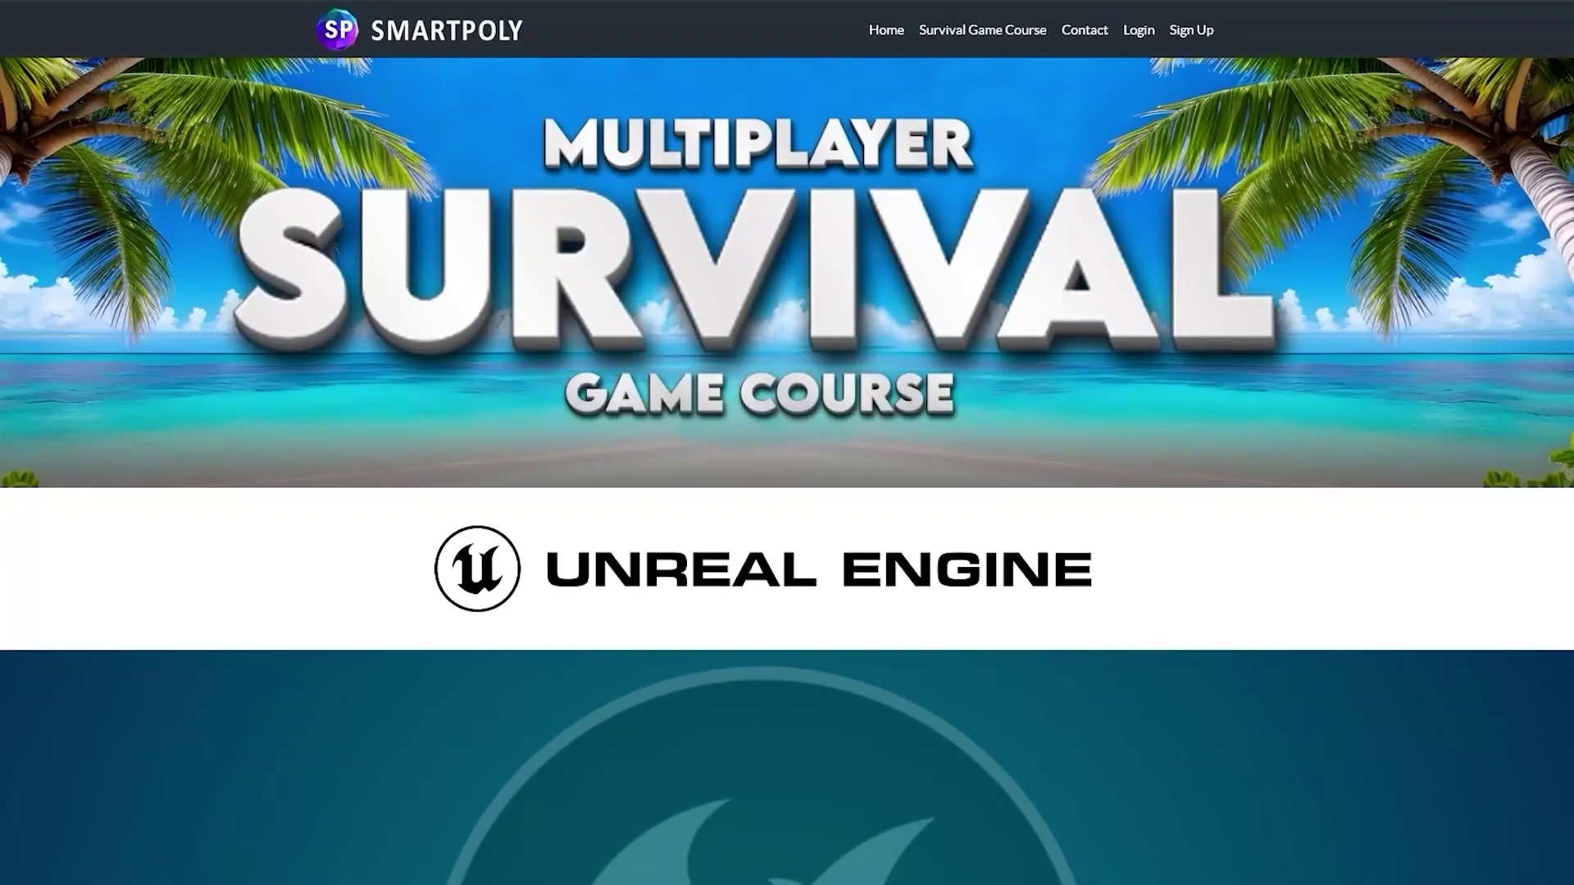
Step: Place a wooden wall on the deck from the build hotbar and preview the next wall
scroll(787, 471, "down", 5)
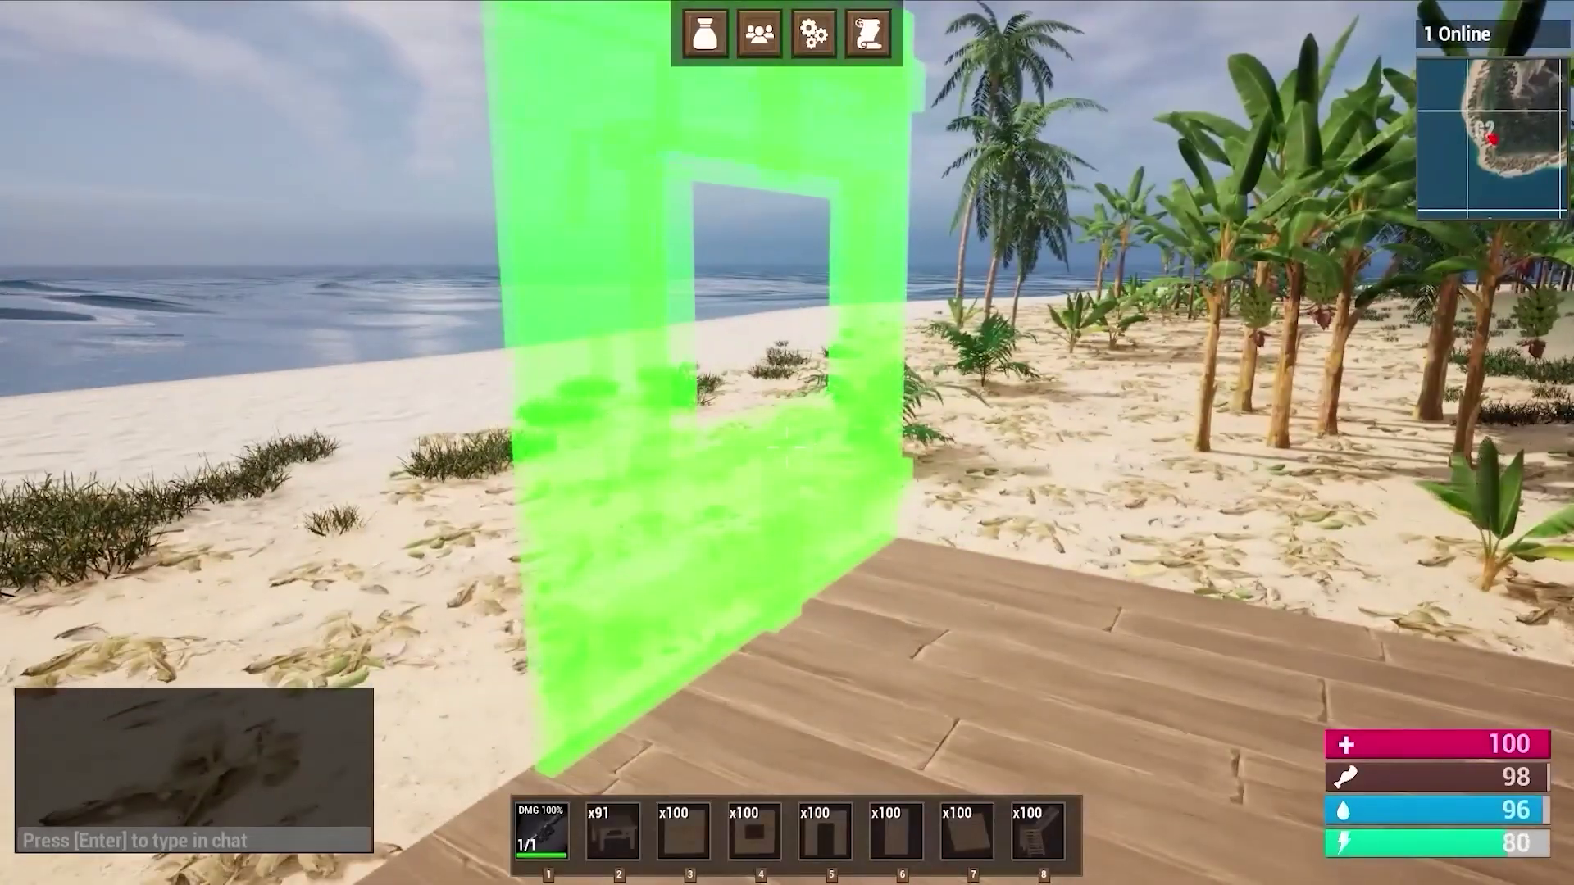
key("3")
left_click(787, 442)
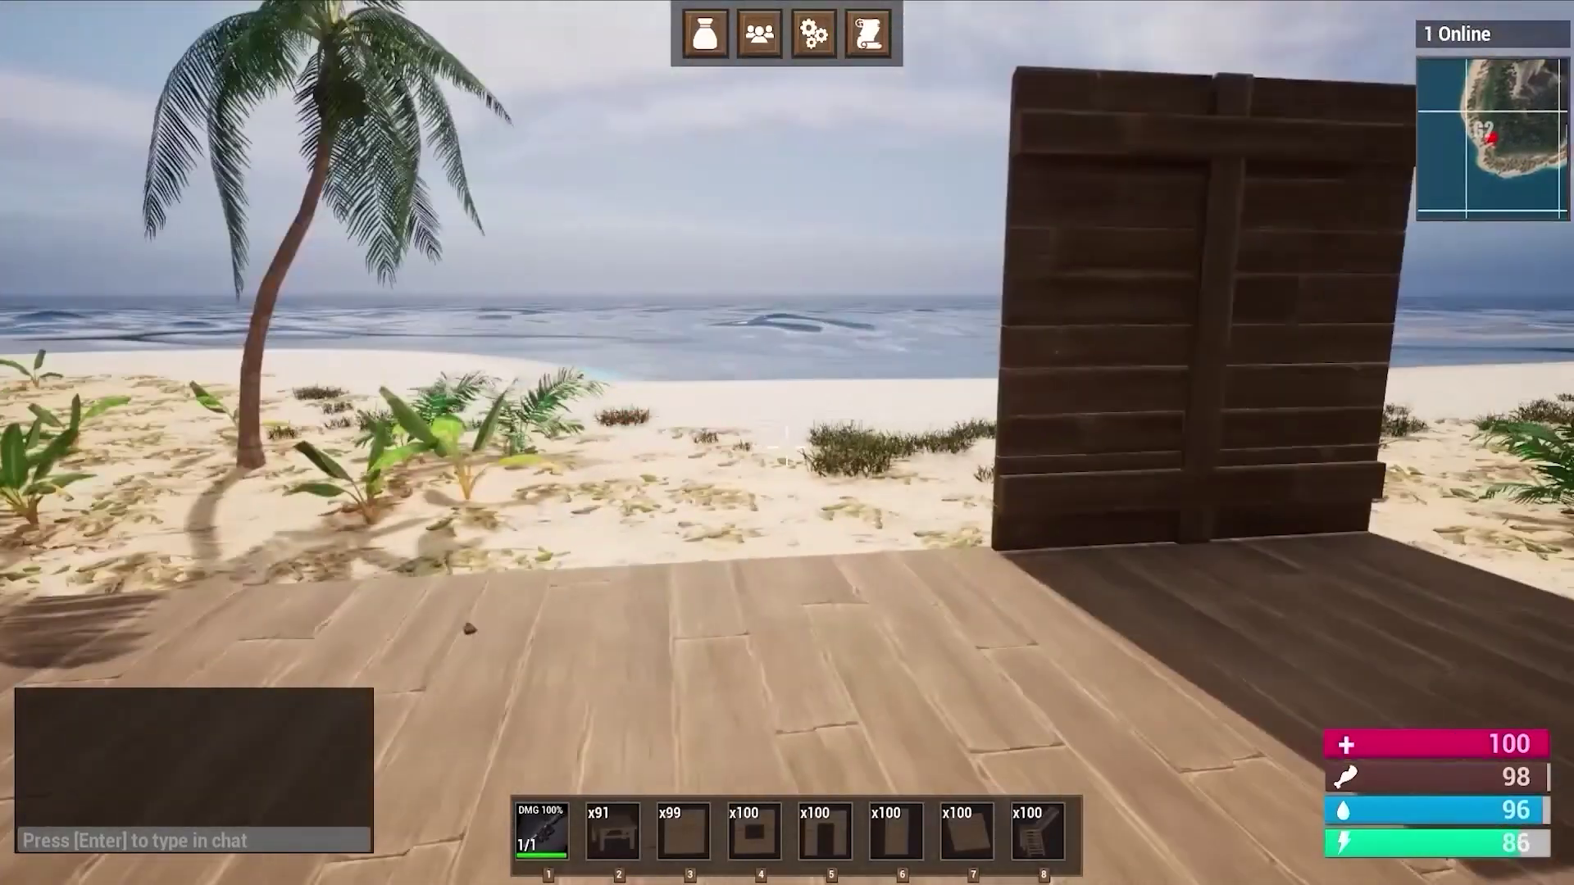
key("3")
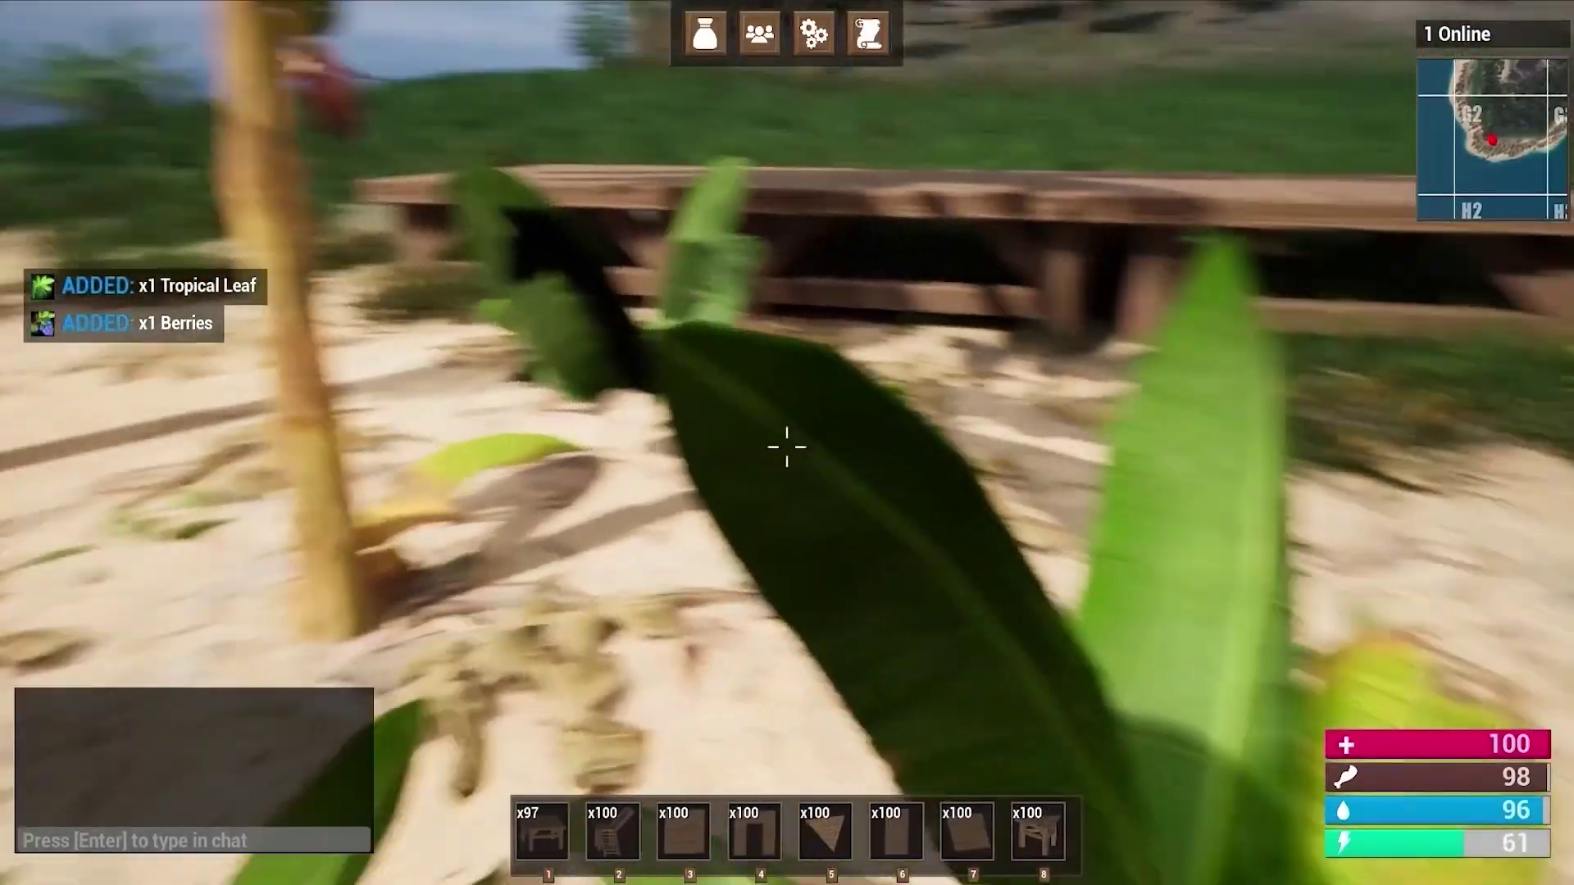
Step: Scroll down the Smartpoly Survival Game Course webpage
key("e")
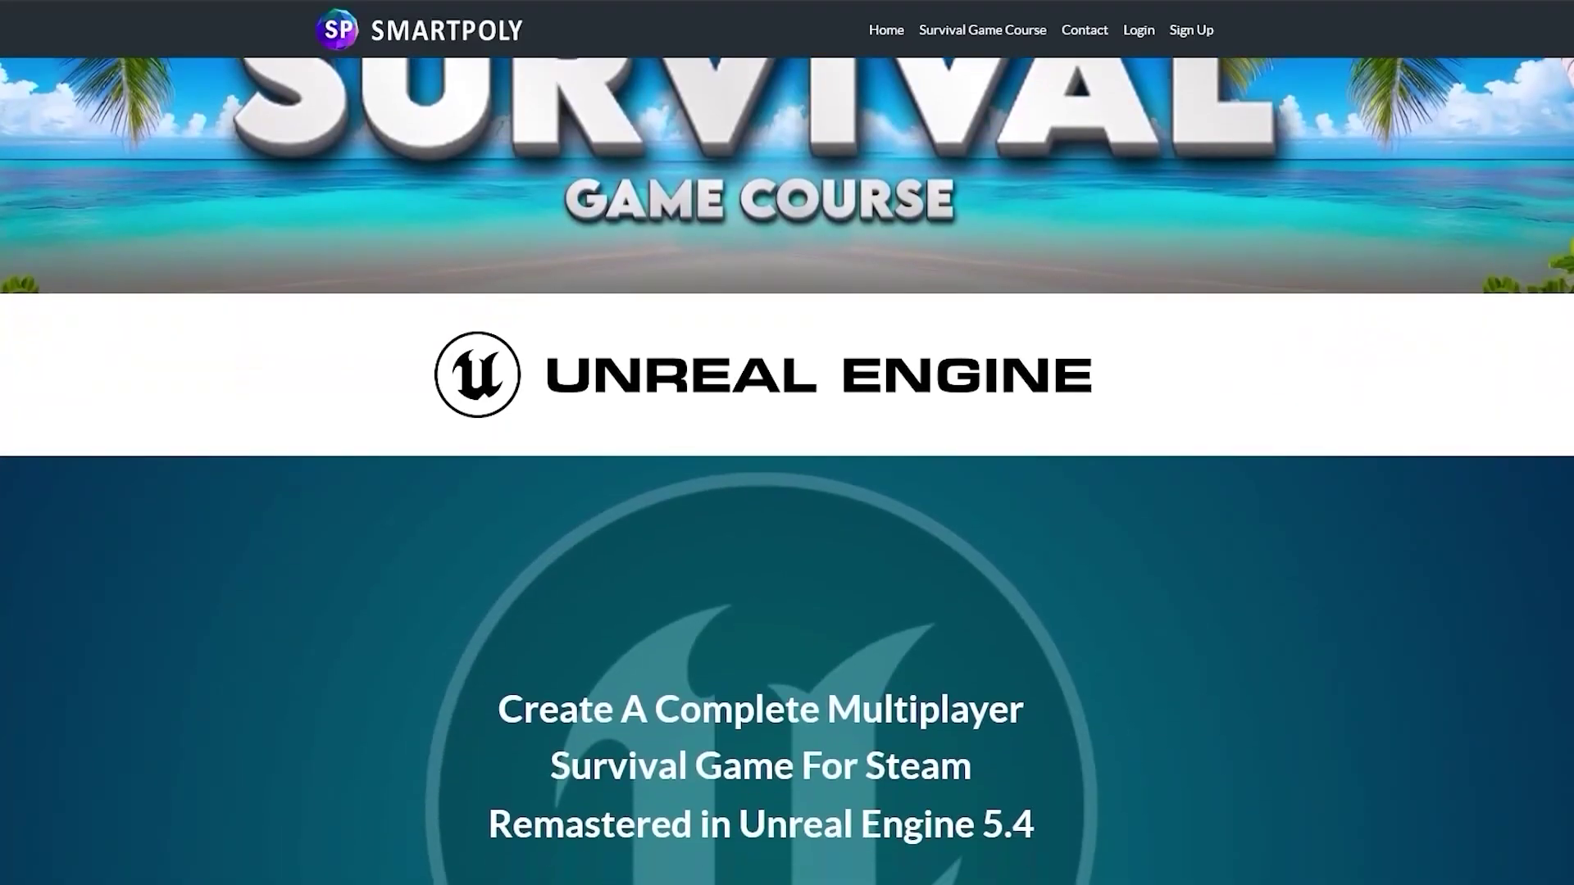
scroll(787, 443, "down", 2)
scroll(787, 443, "down", 2)
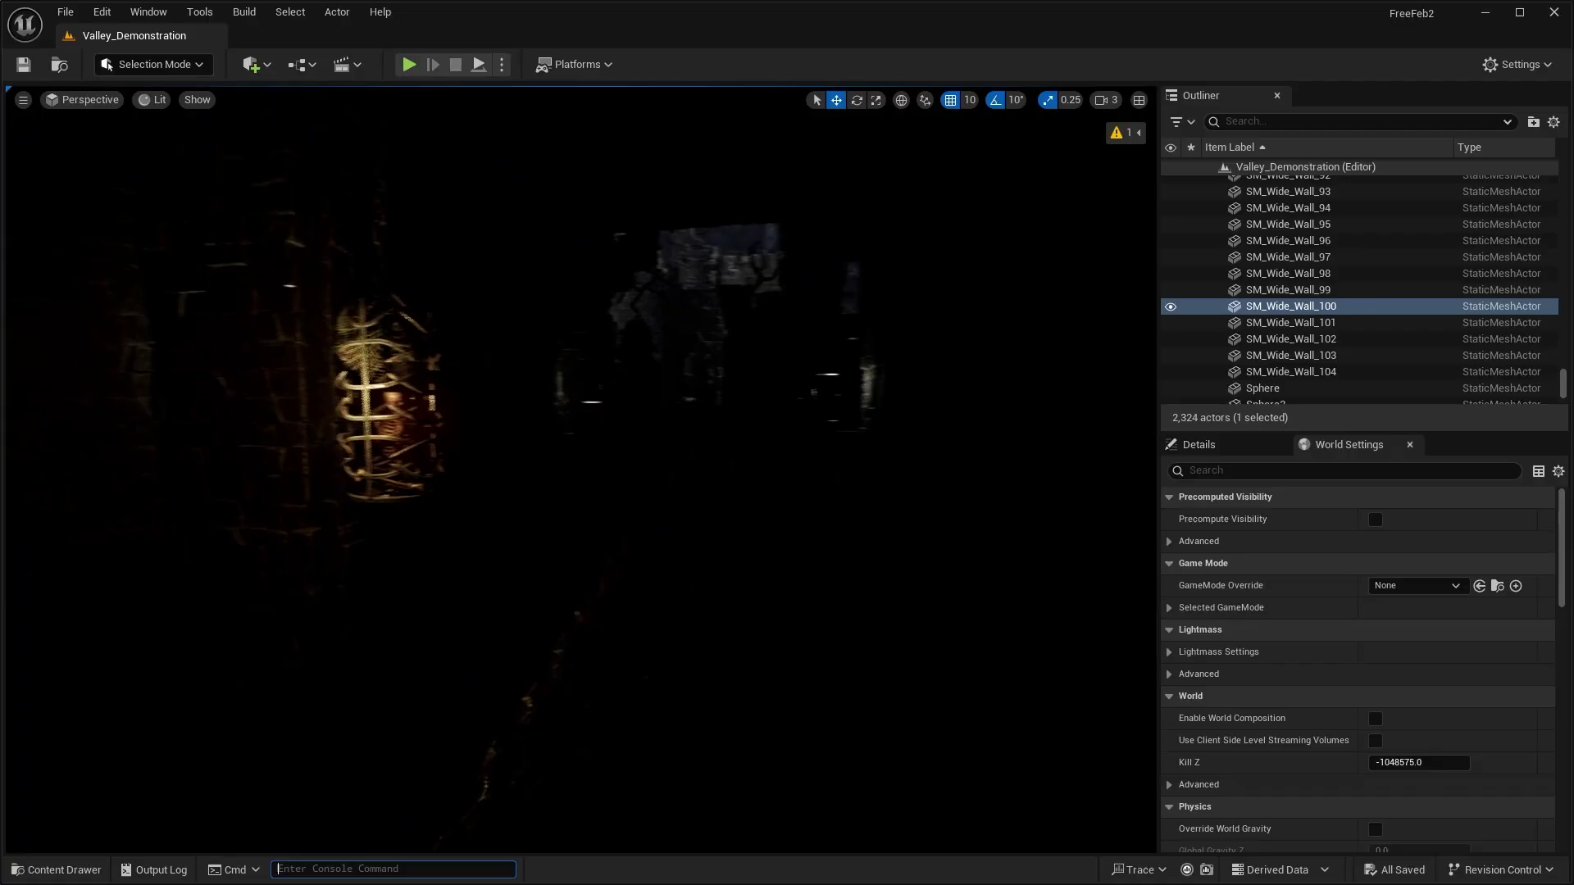
Step: Switch the viewport to Unlit to see the ruin interior, then back to Lit
left_click(152, 99)
left_click(210, 182)
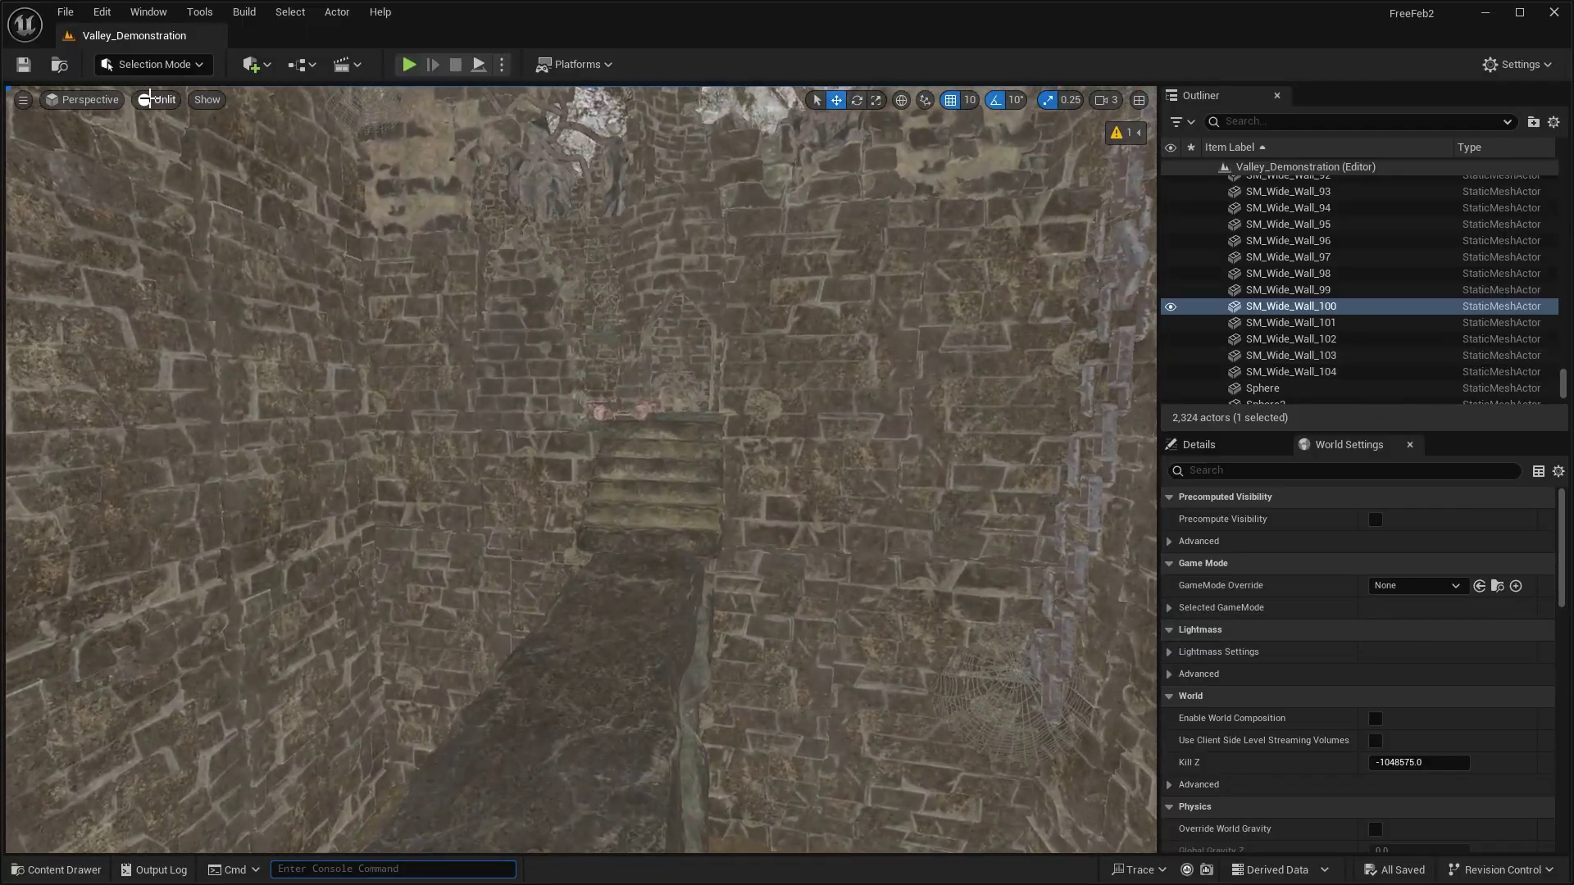
left_click(150, 99)
left_click(185, 158)
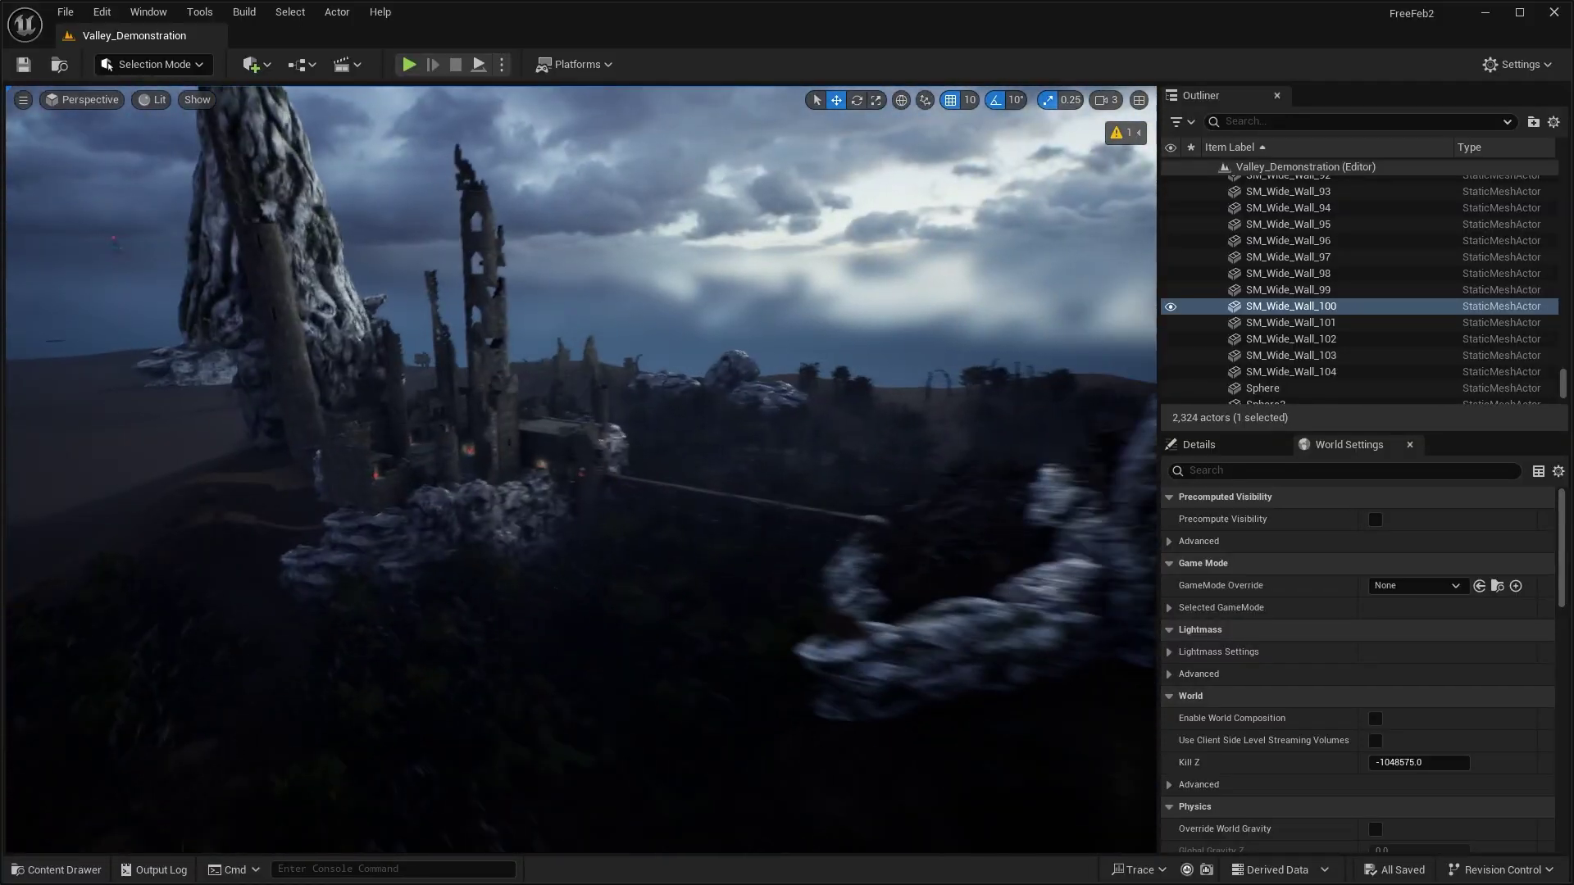
Step: Open the Content Drawer to reach PA_UrbanCity > Maps and the DayLight map
left_click(61, 869)
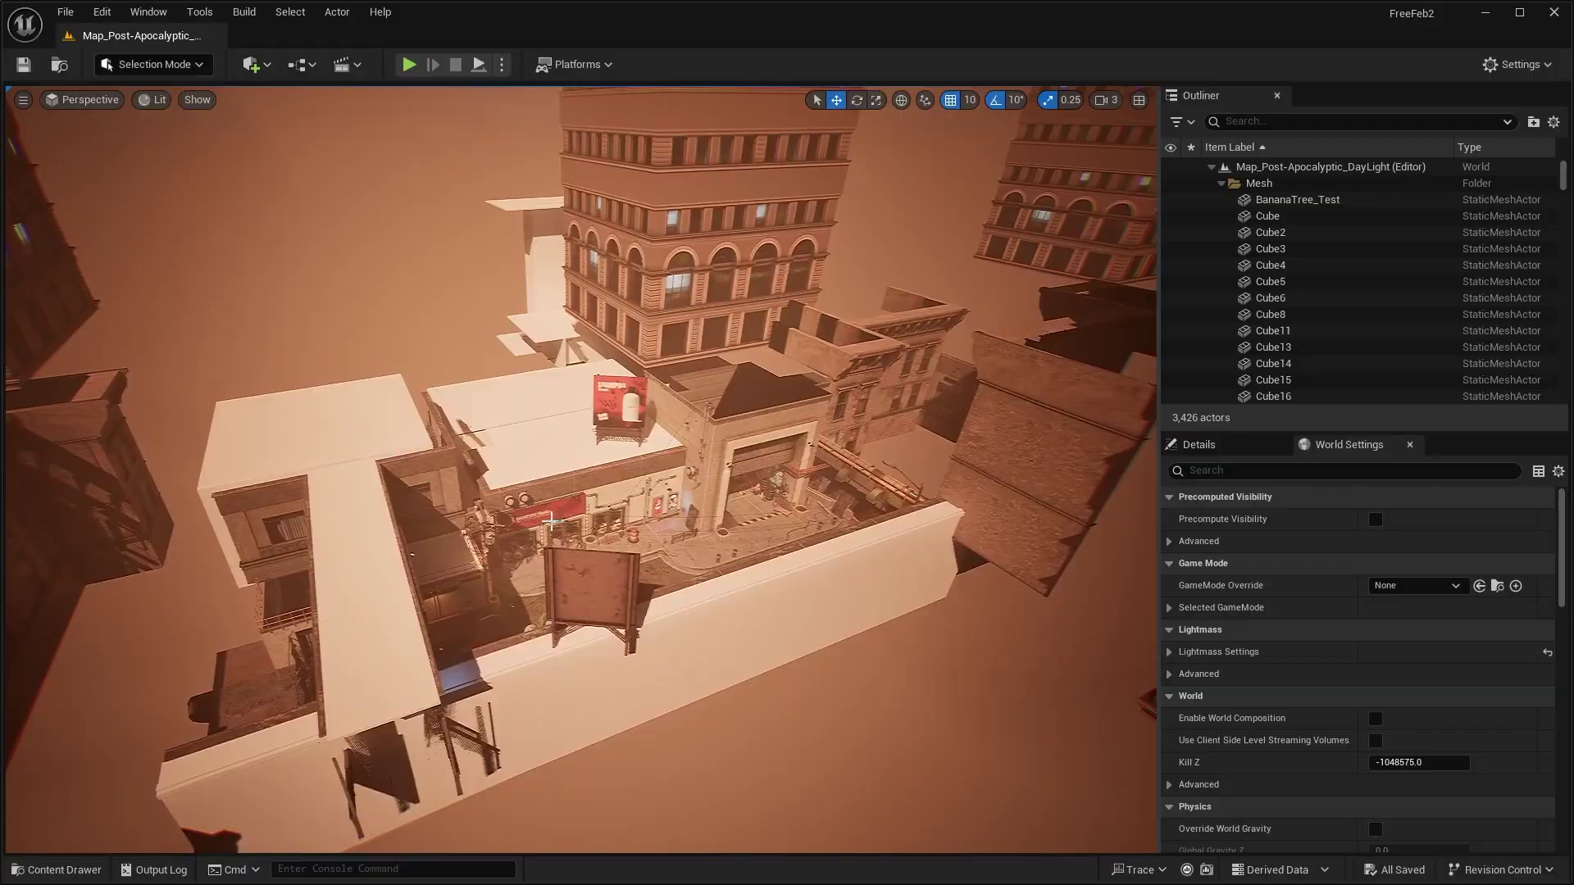
Step: Open the Post-Apocalyptic NightLight map and fly down the sidewalk alley past the red building
key("ctrl+space")
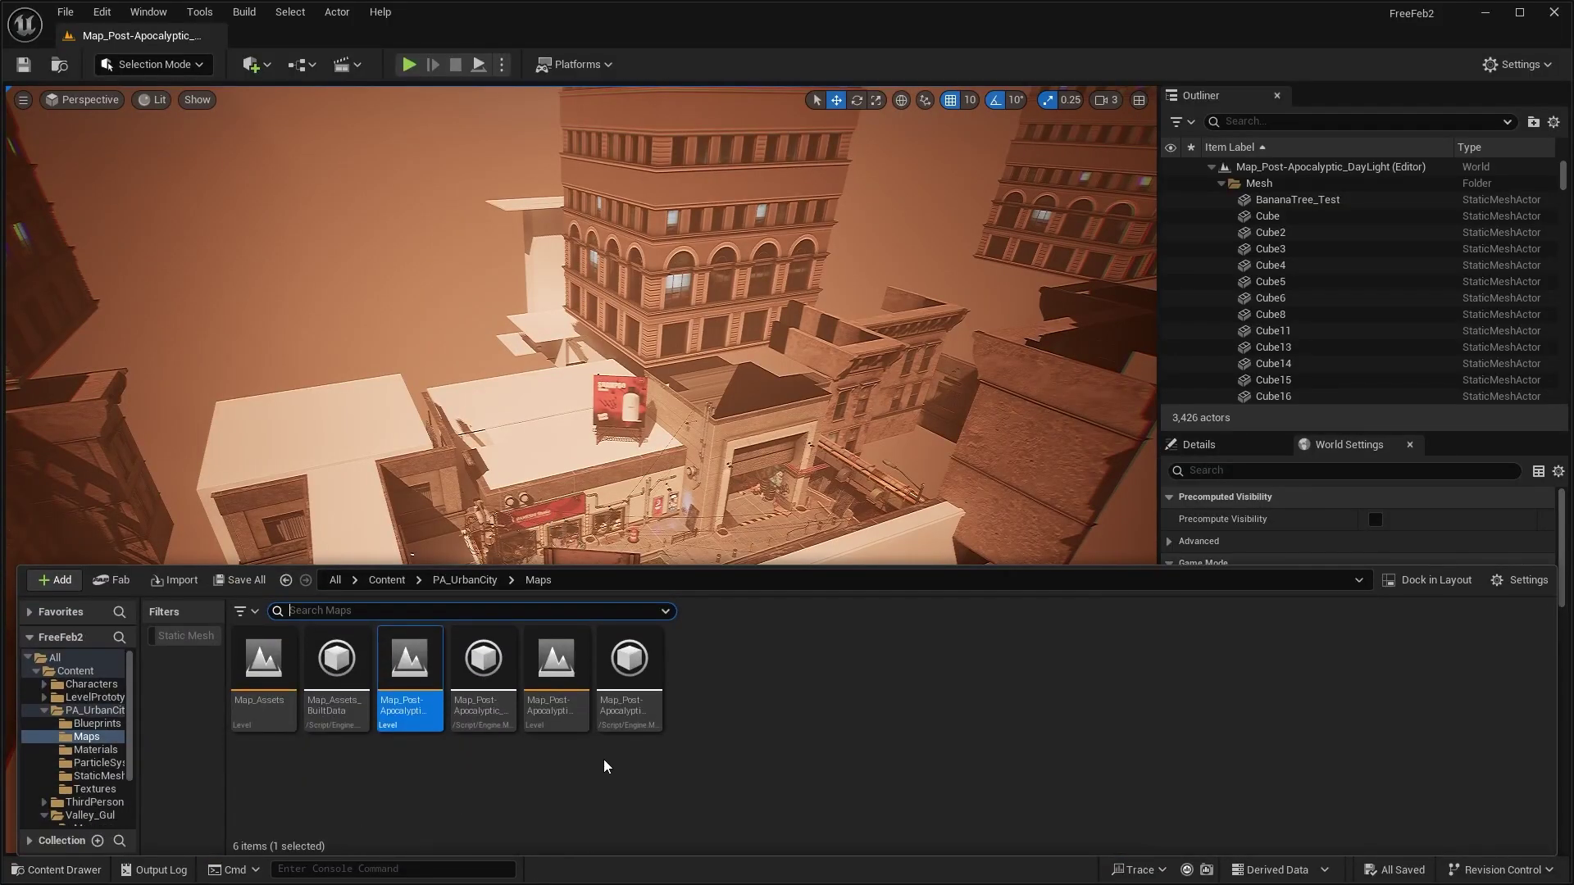
double_click(556, 664)
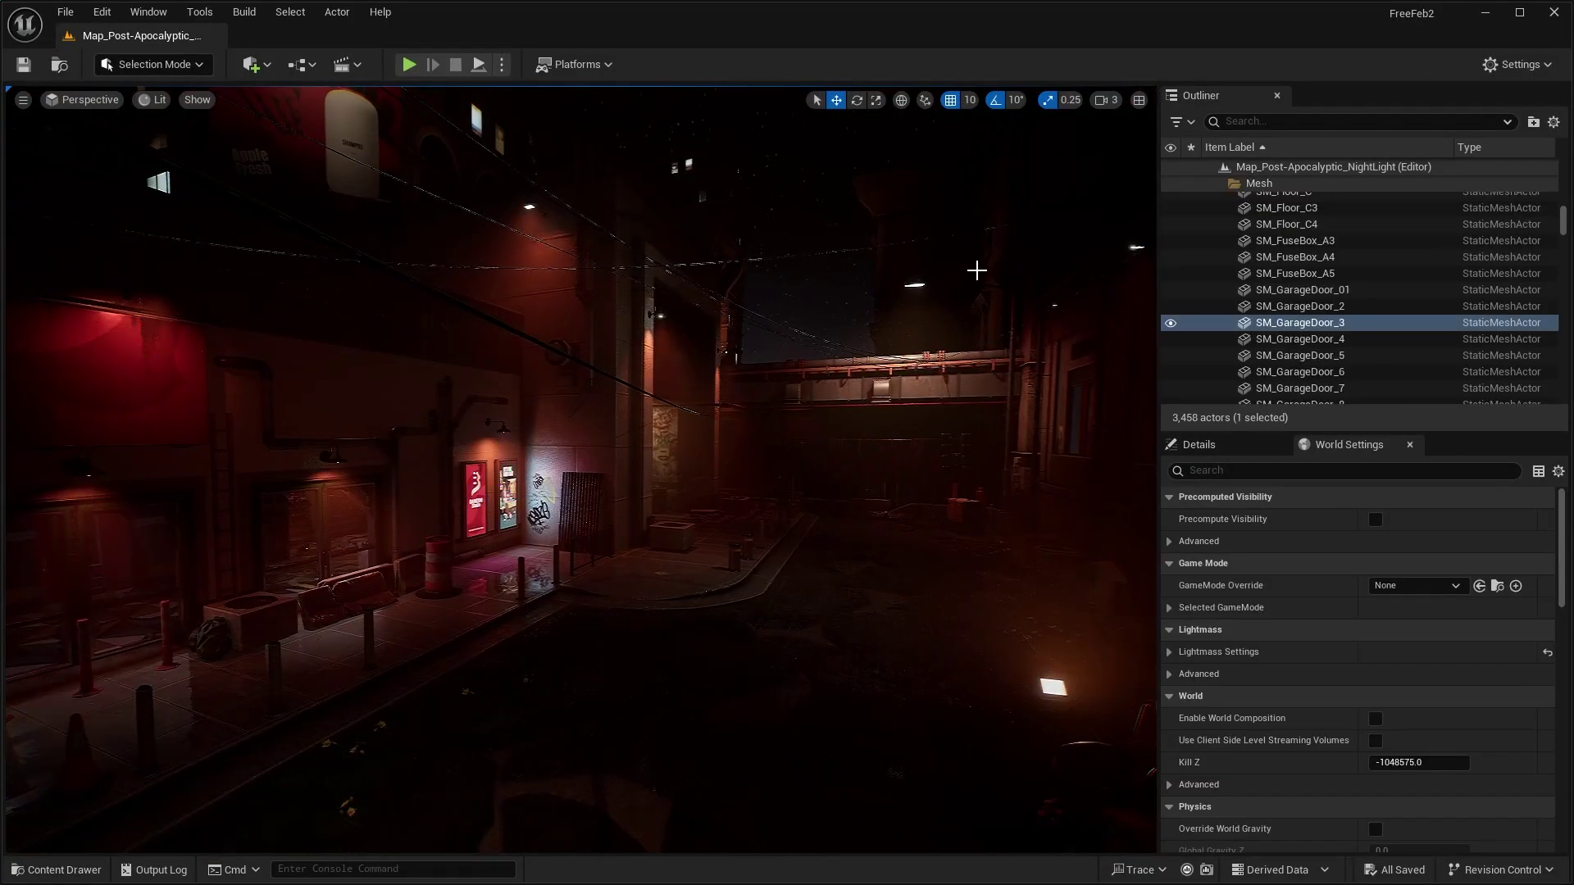
right_click_drag(976, 269, 495, 691)
key("w")
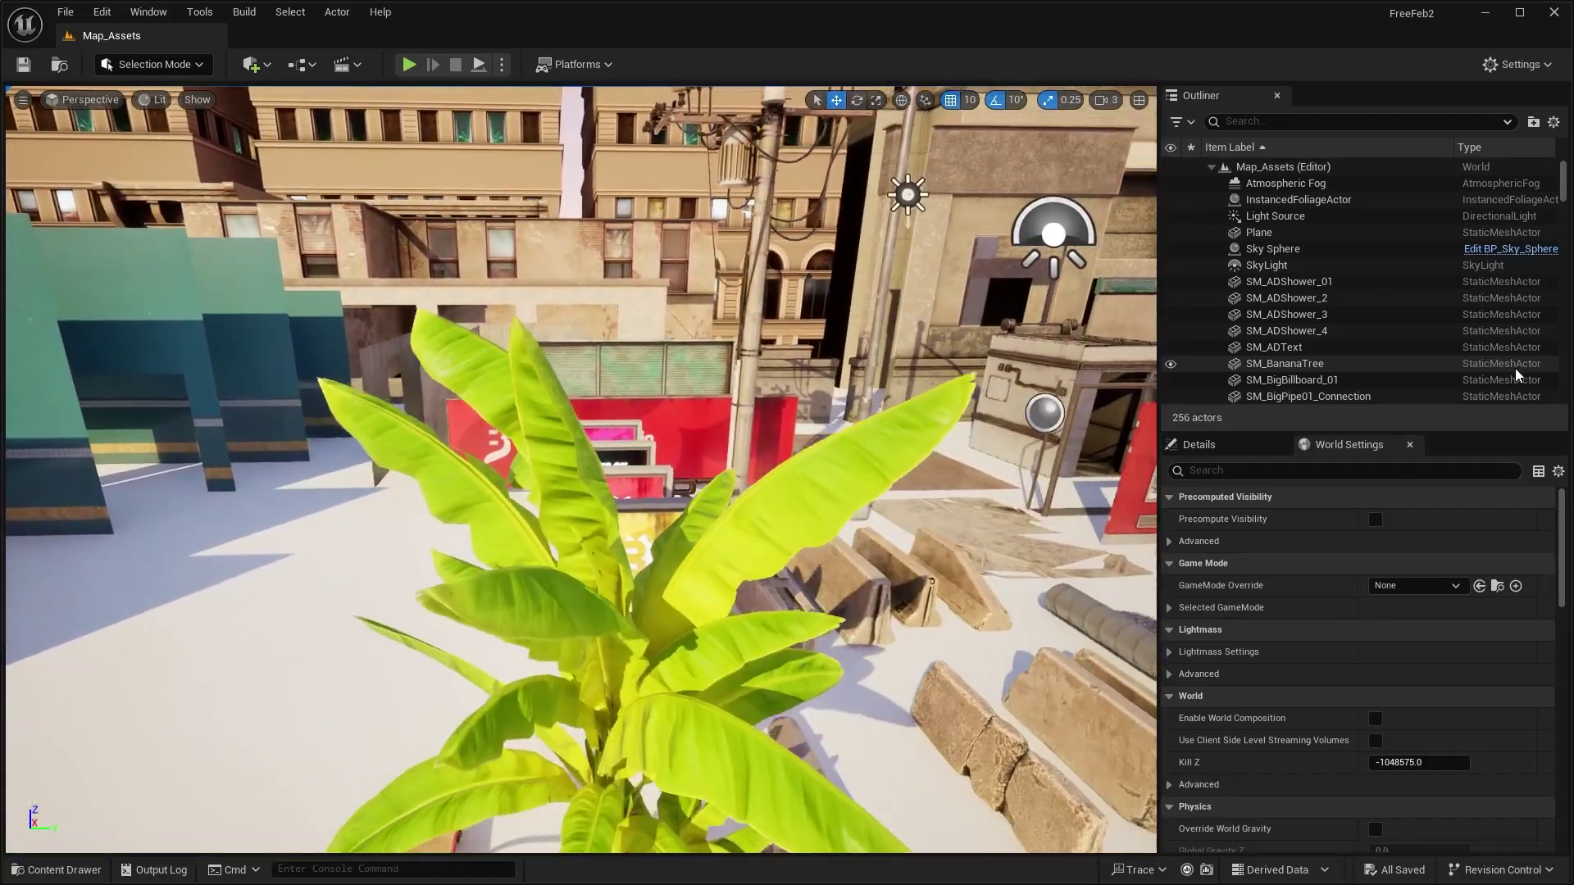
Step: Fly over the Map_Assets prop layout past the 'Please Follow me' text to the lamps and vises
key("Down")
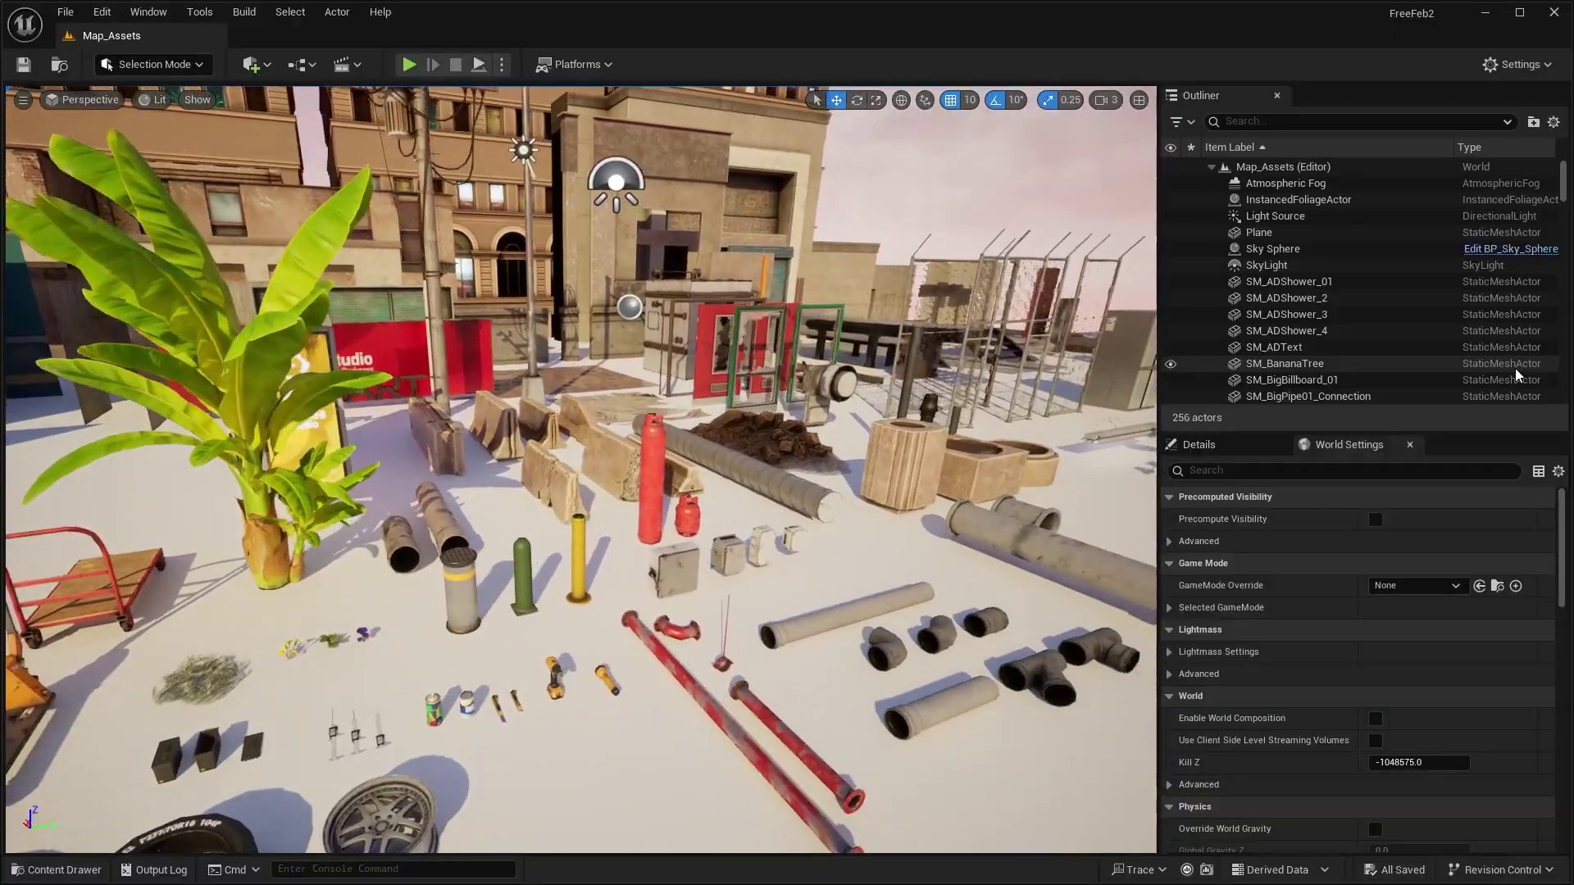
key("Right")
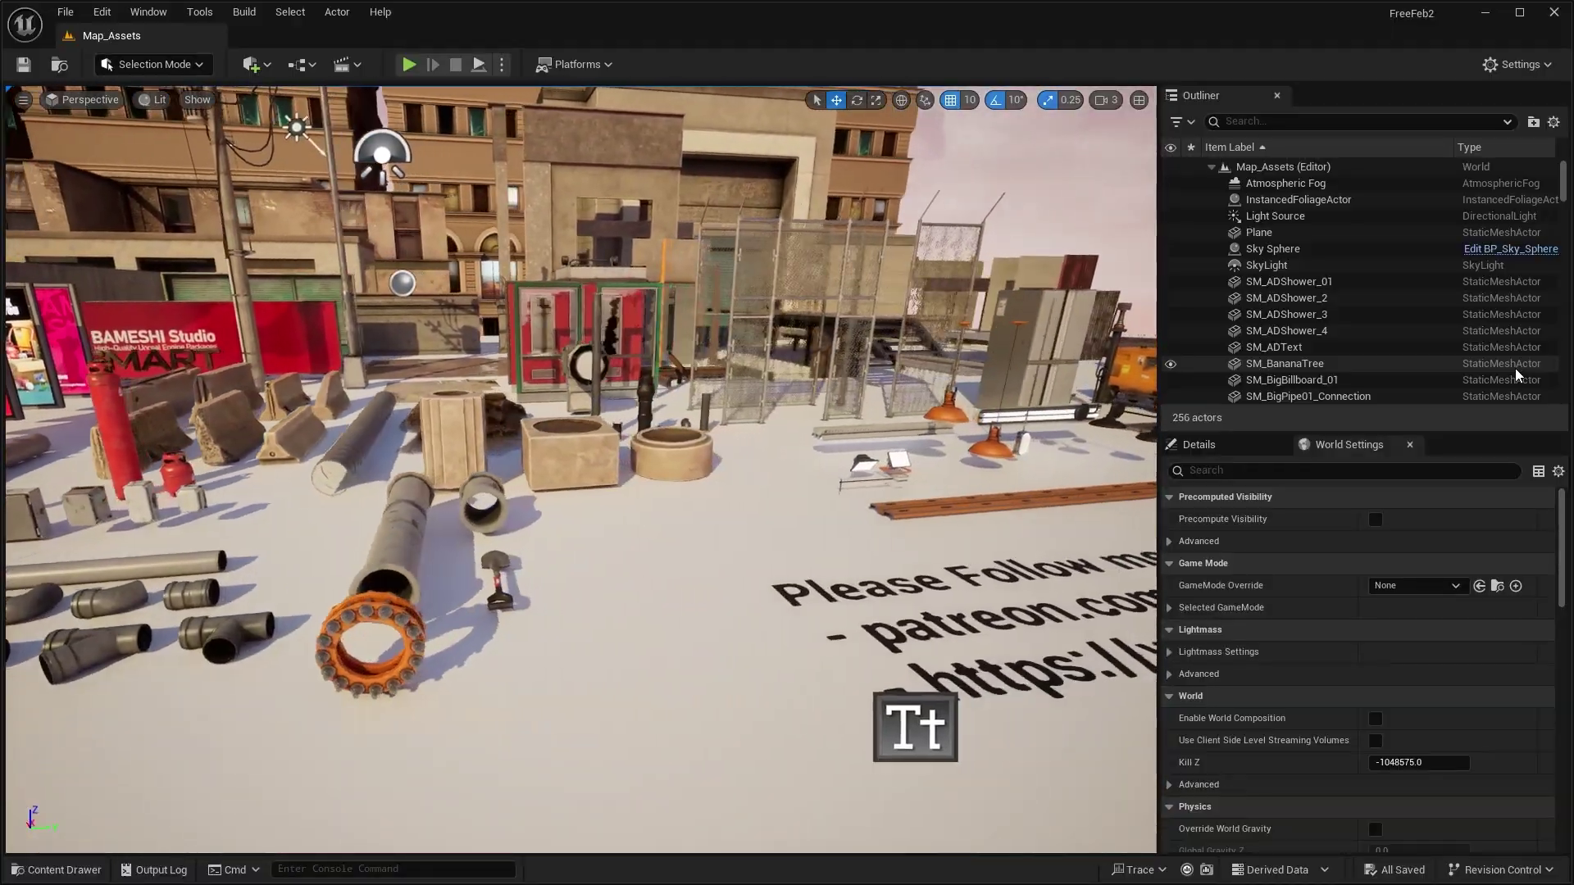
key("Right")
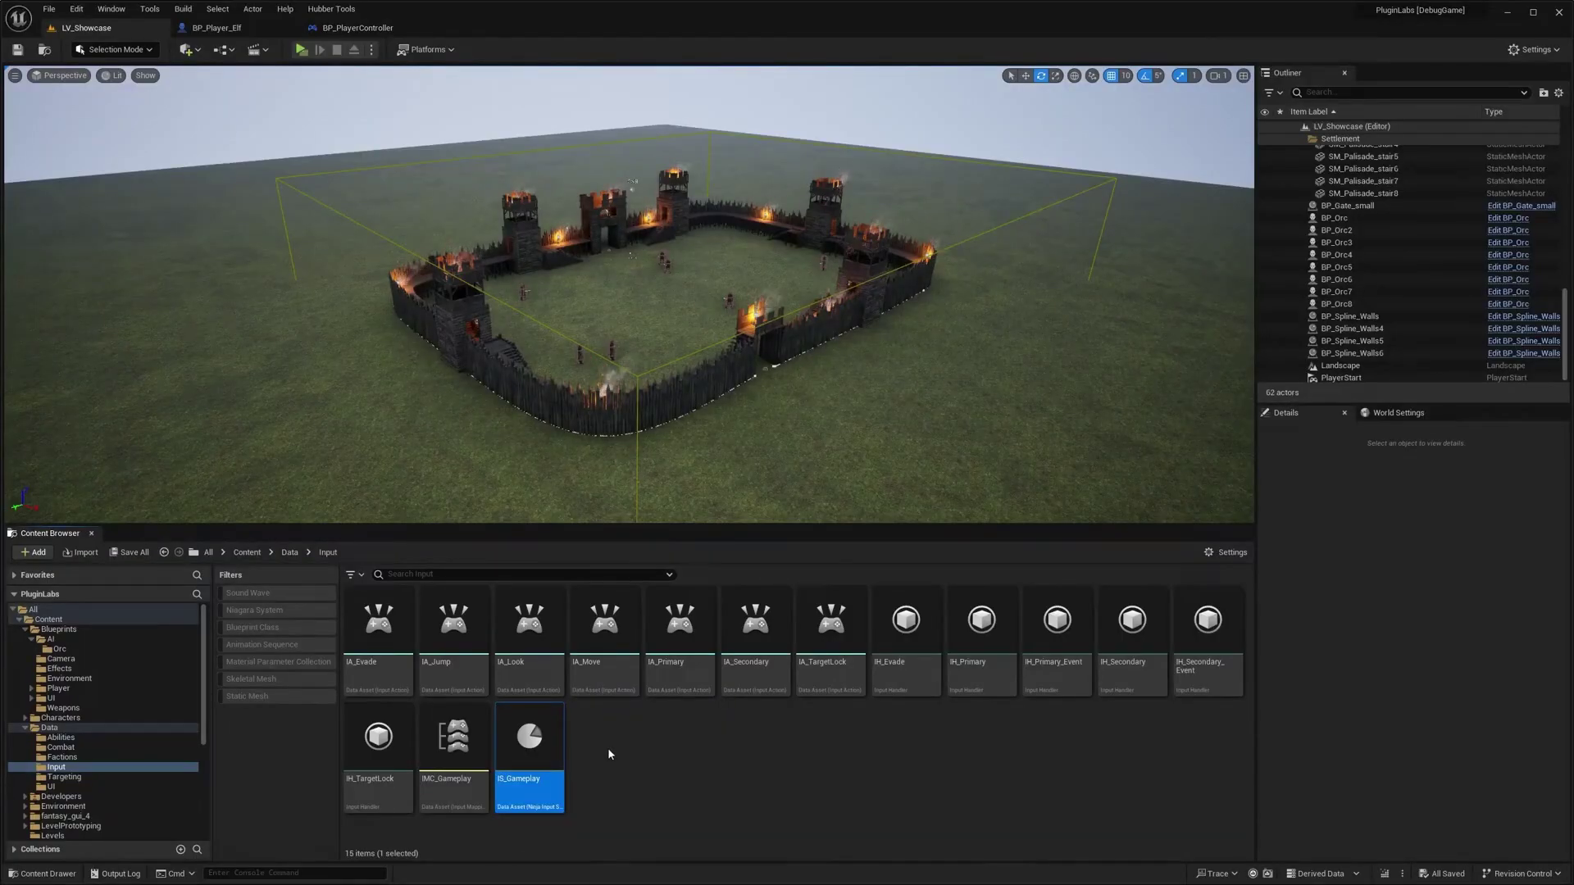
Step: Open the IS_Gameplay input setup and review its first handler, keeping Character: Move
right_click(607, 747)
mouse_move(651, 669)
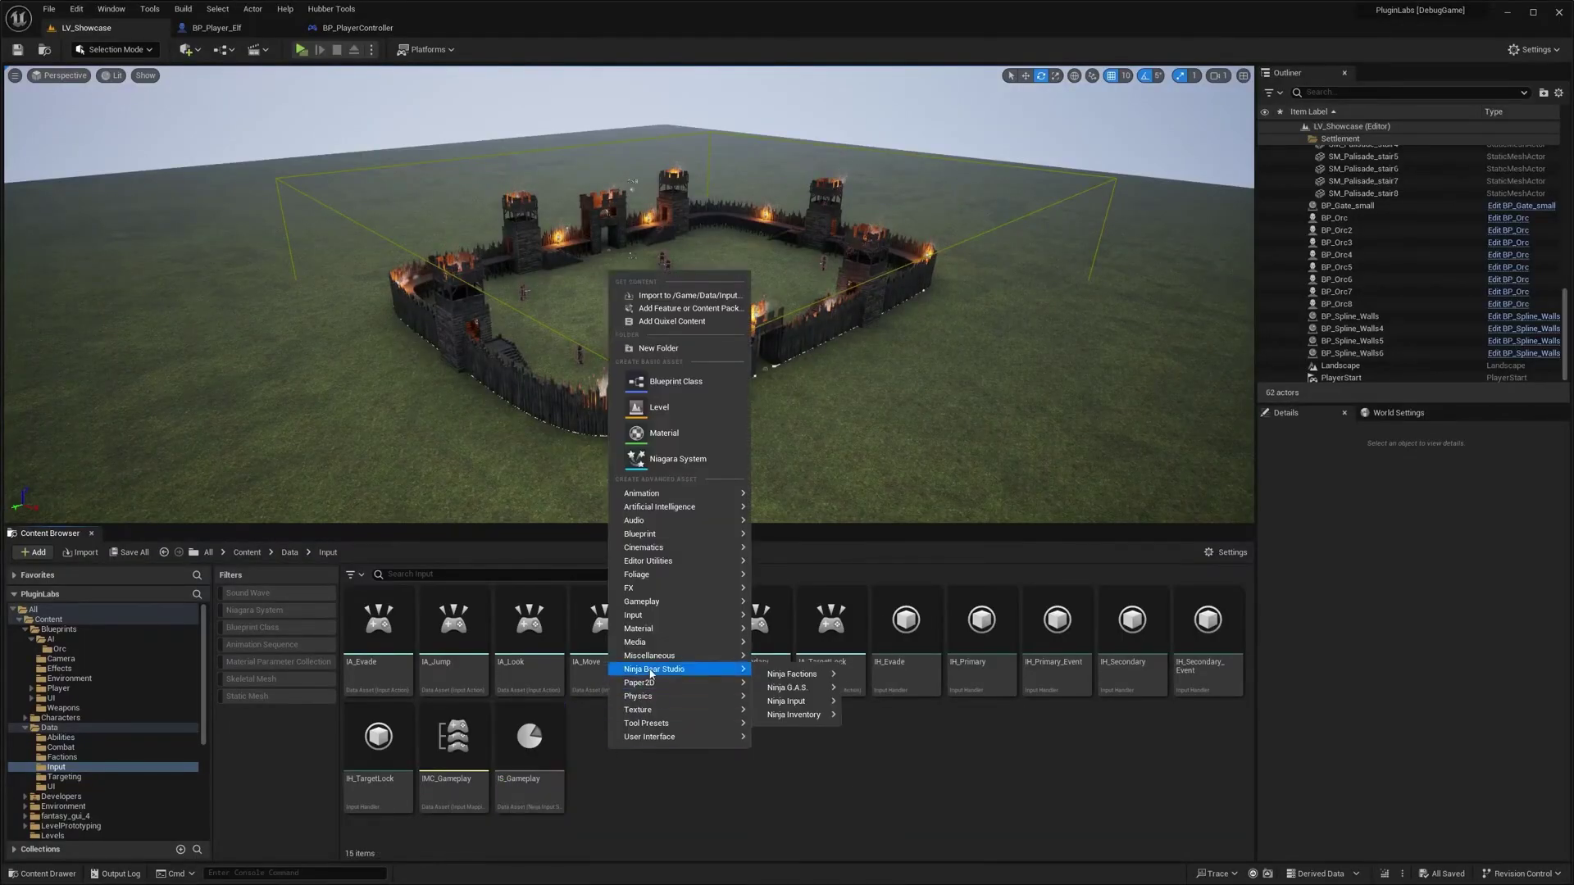
left_click(528, 737)
double_click(529, 738)
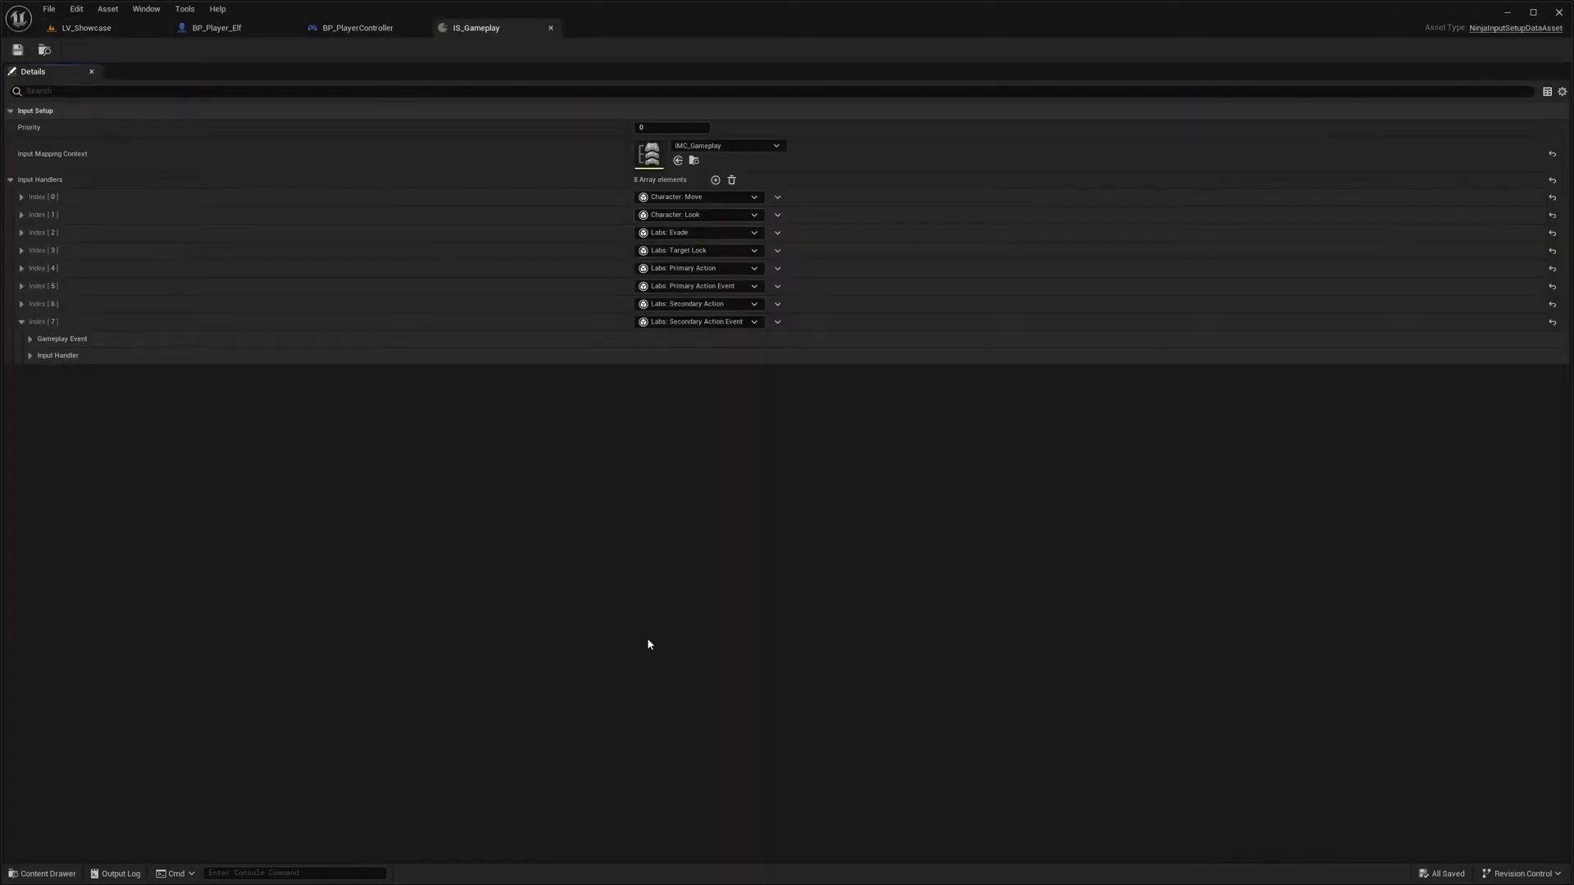
left_click(752, 198)
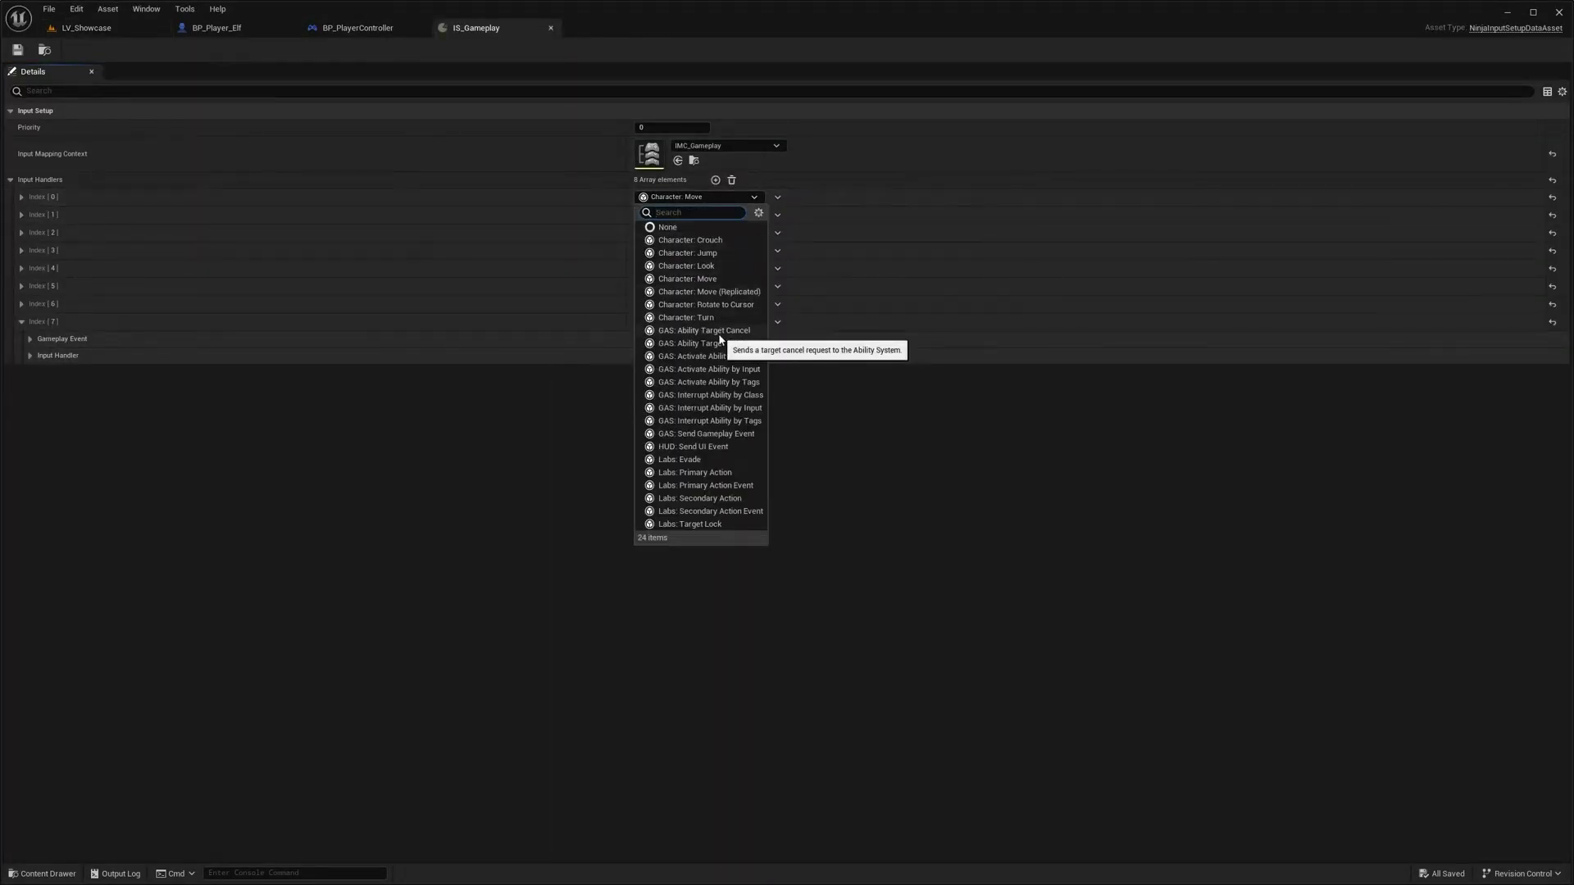
left_click(916, 494)
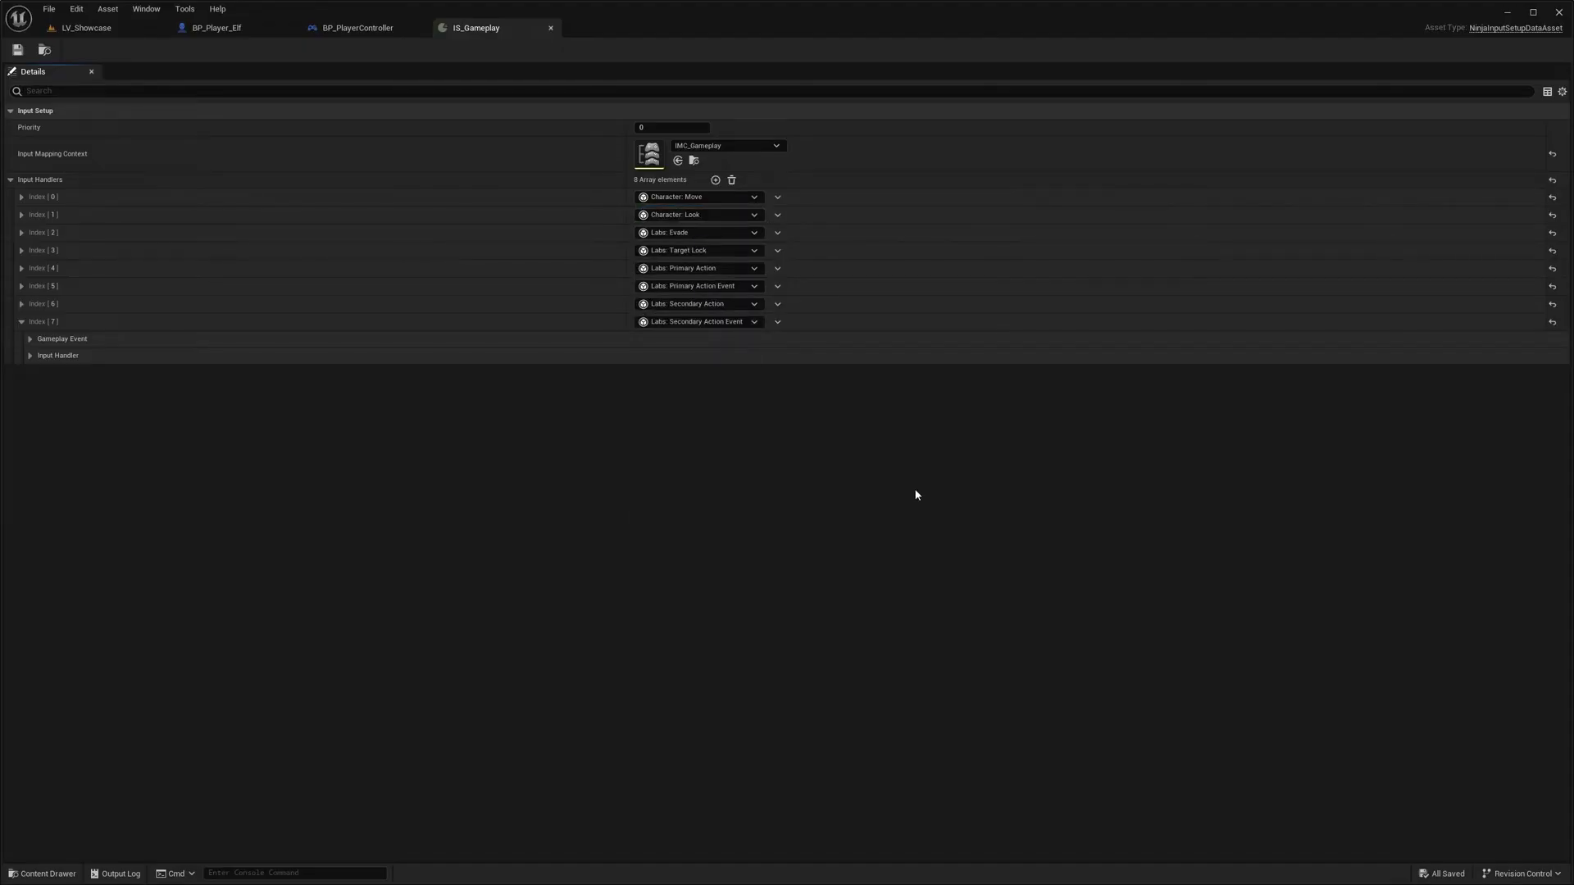
left_click(57, 323)
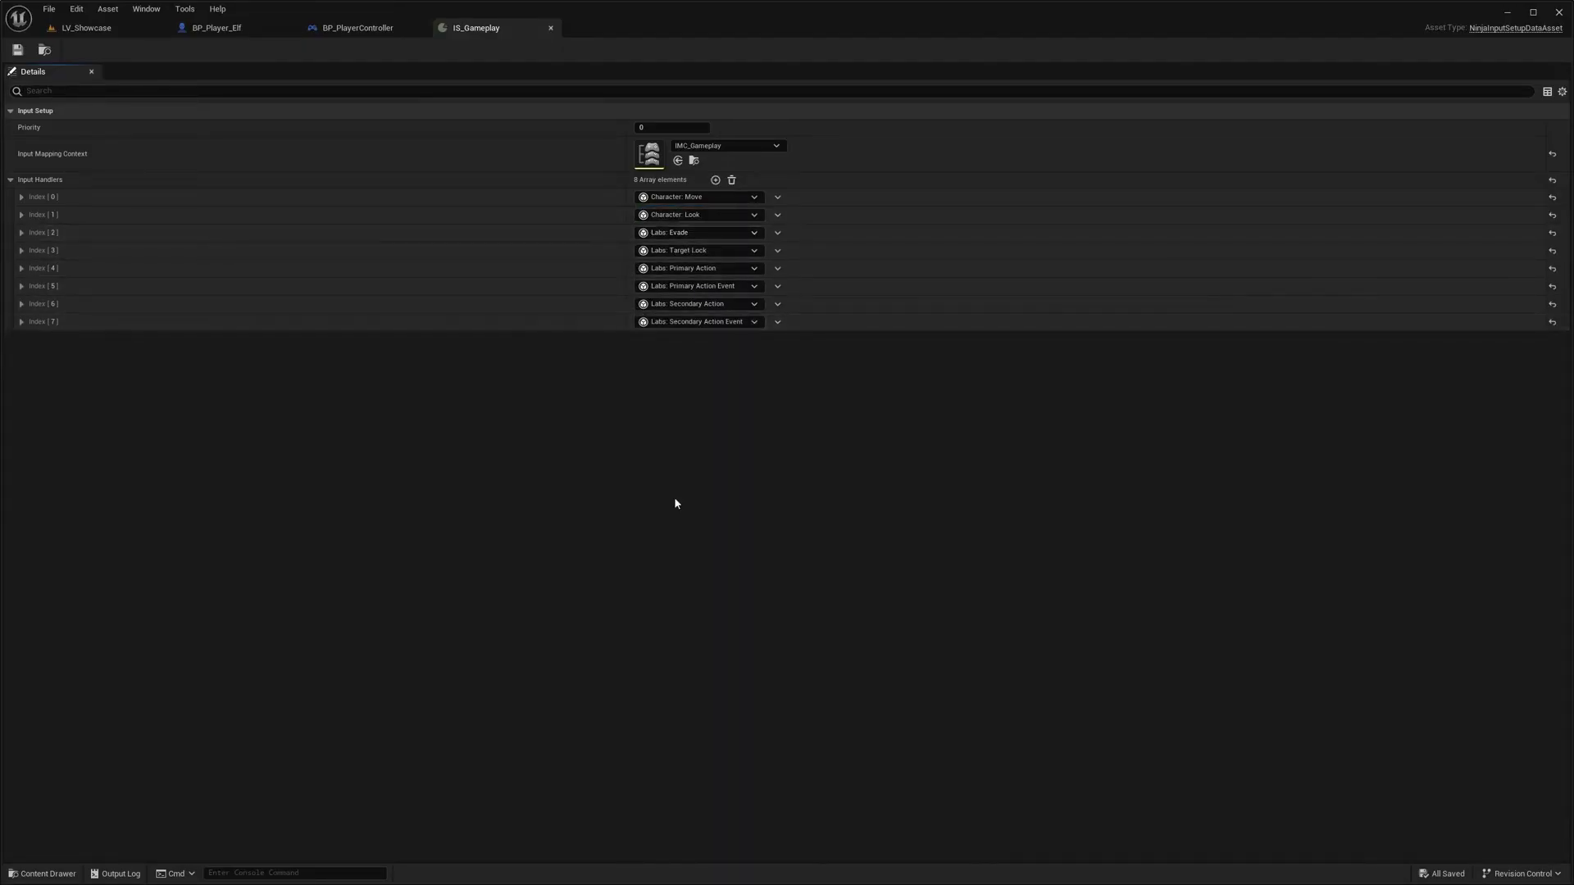
Step: Clear and save the Input Handlers array, then undo to restore all eight handlers
left_click(731, 179)
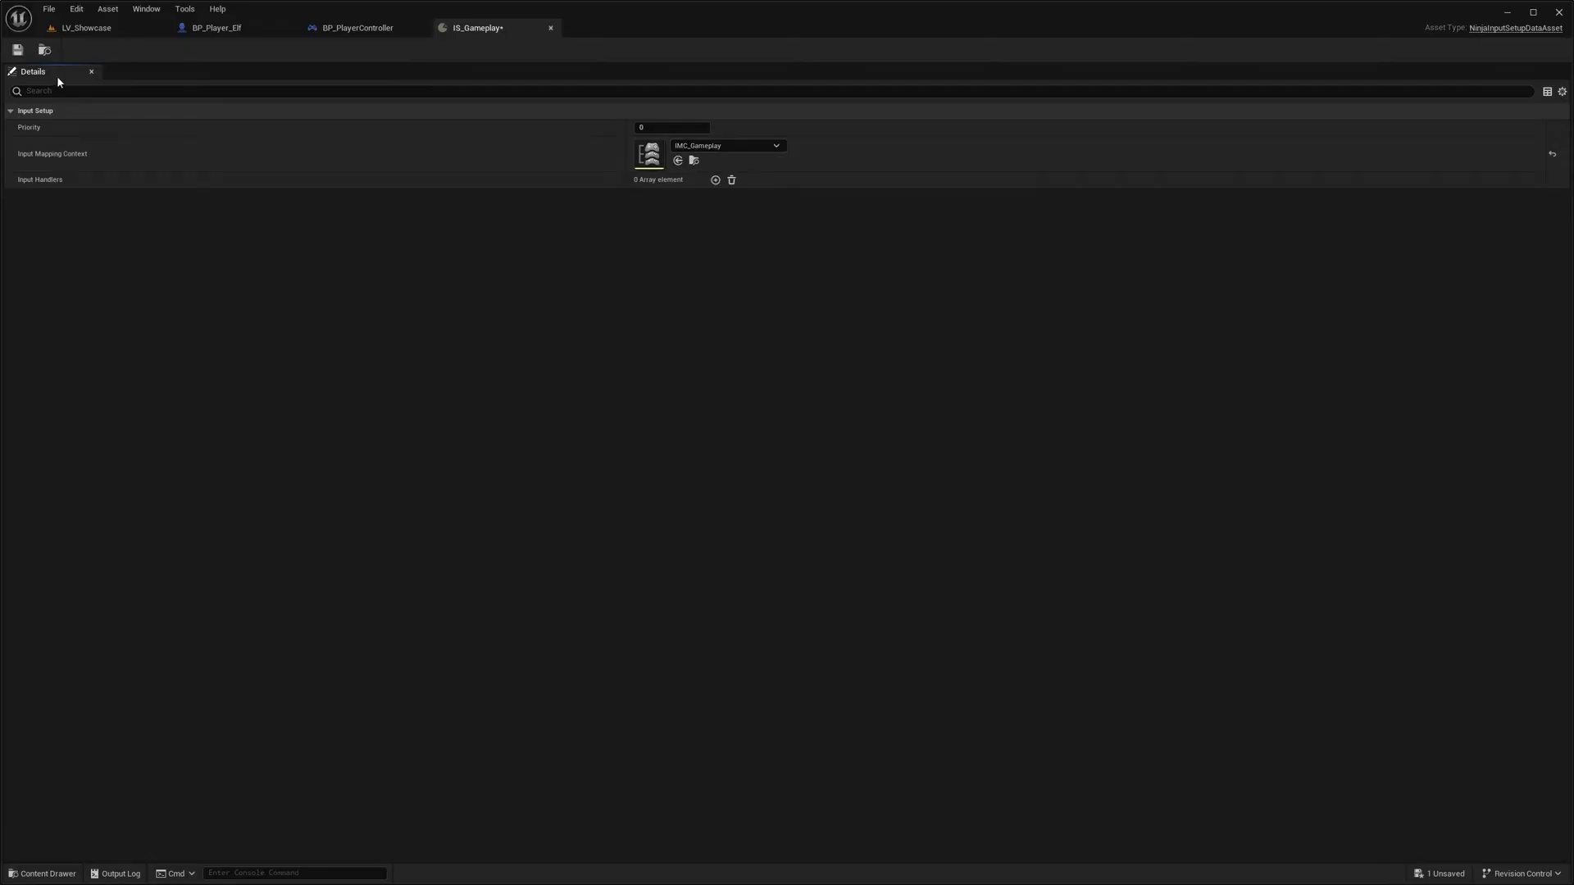
key("ctrl+s")
left_click(966, 346)
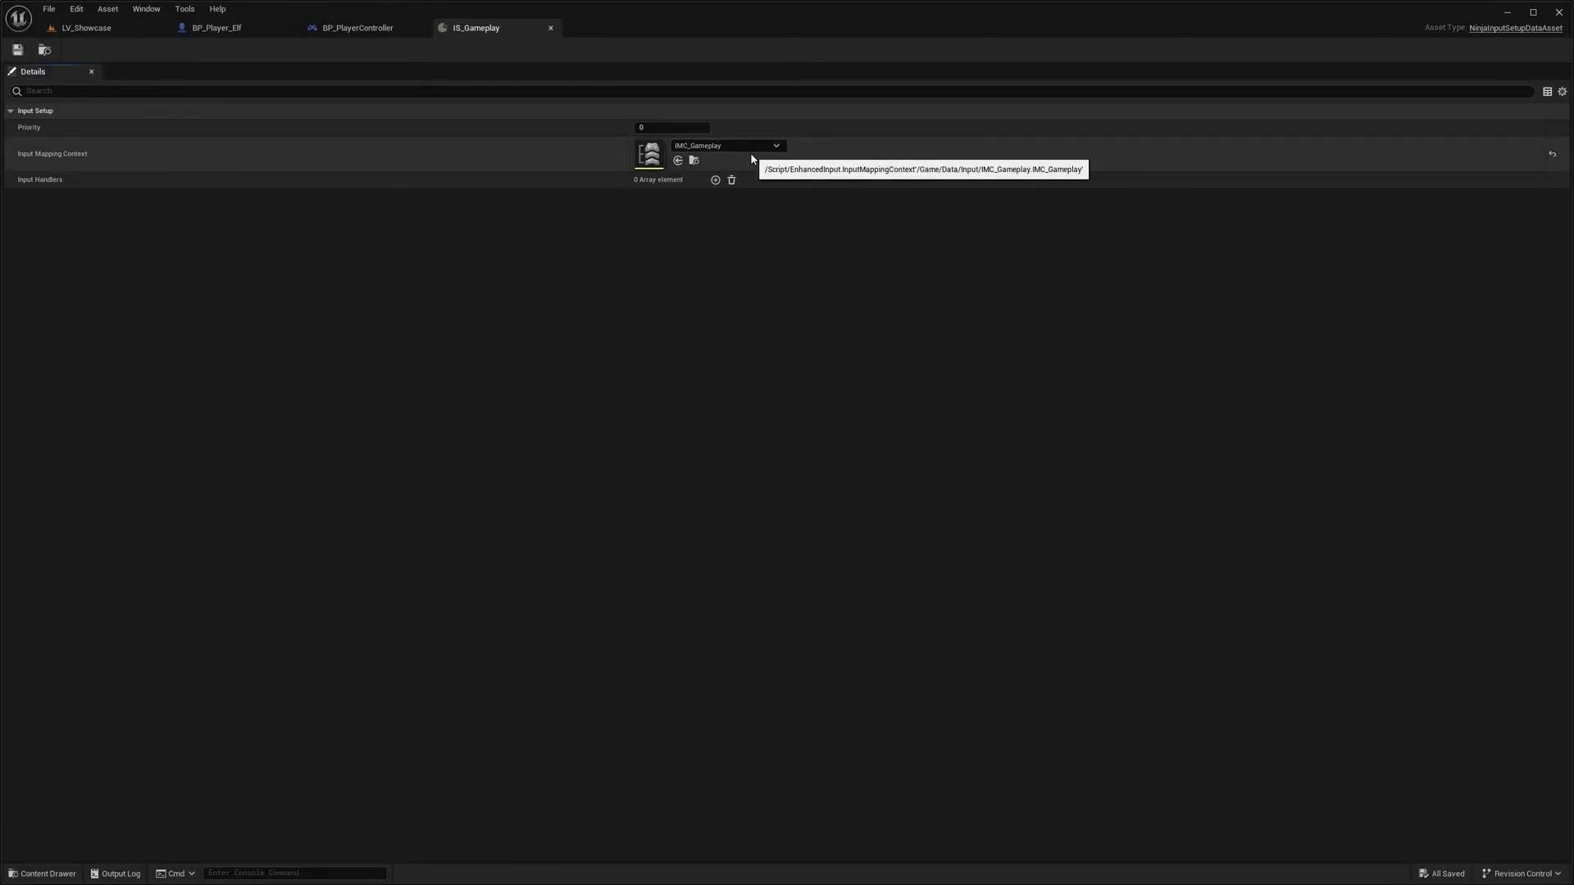
key("ctrl+z")
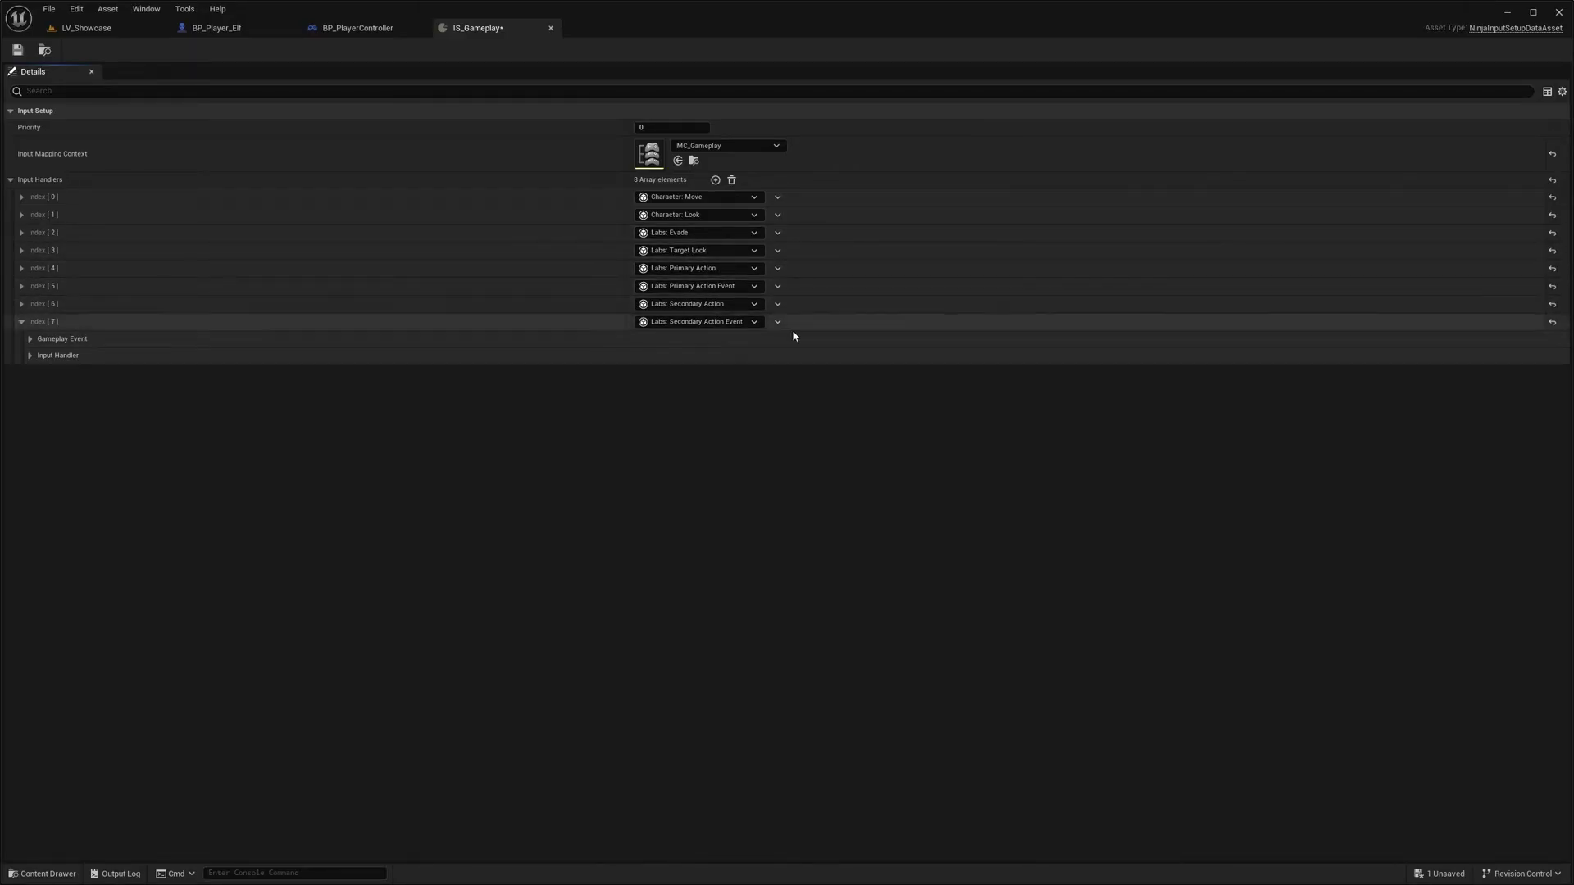
left_click(20, 324)
Step: Open the IH_Evade handler to review it, then return through IS_Gameplay to LV_Showcase
left_click(86, 27)
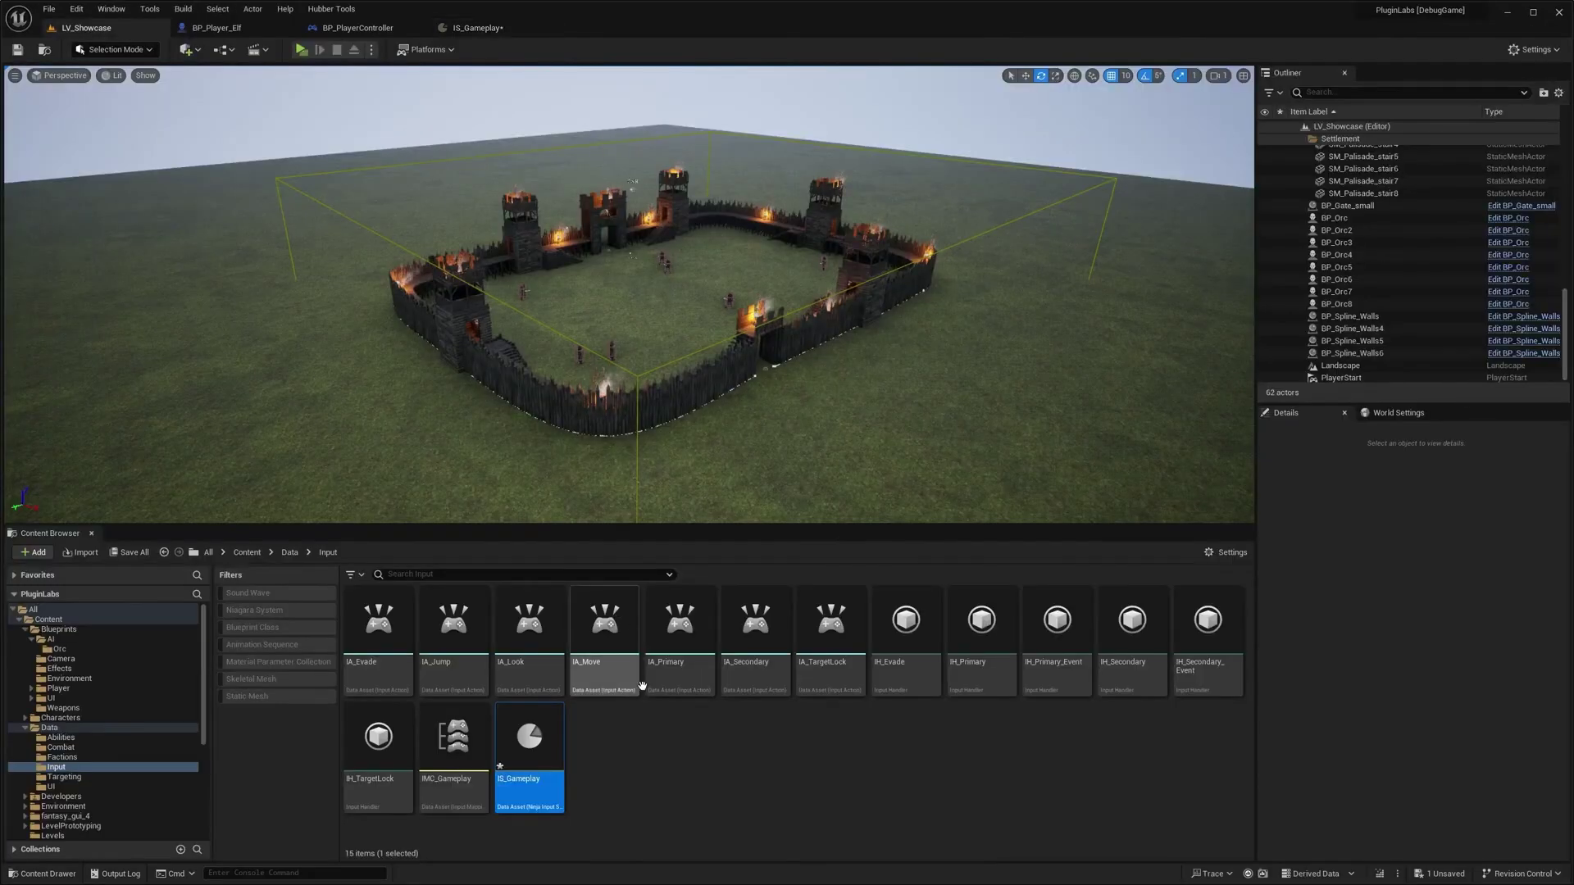
right_click(765, 754)
mouse_move(820, 675)
mouse_move(950, 706)
left_click(818, 766)
double_click(883, 696)
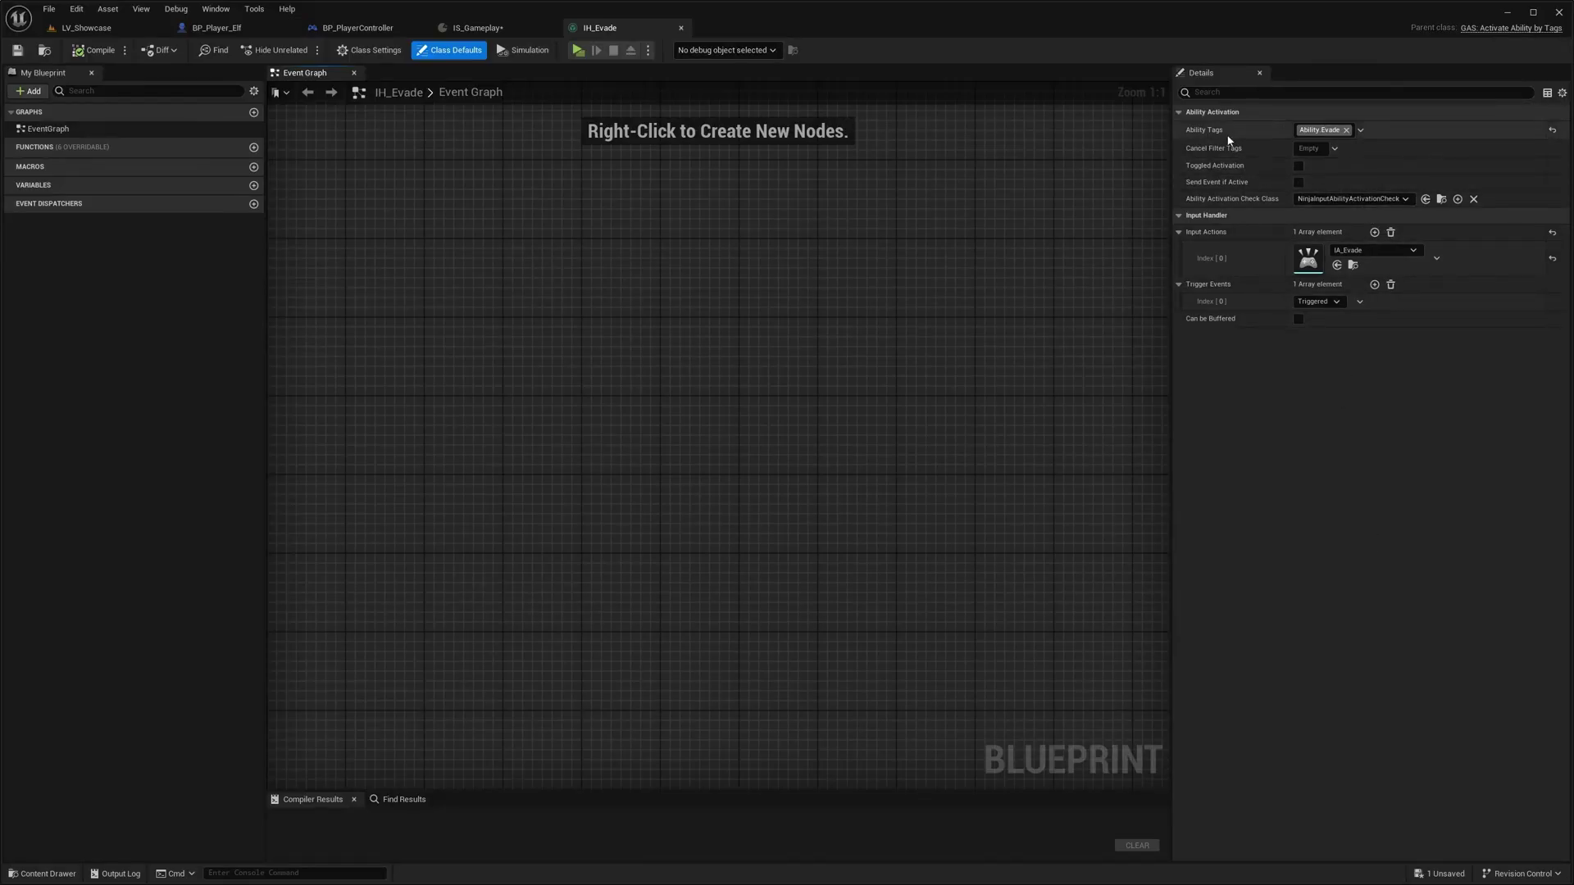
left_click(465, 27)
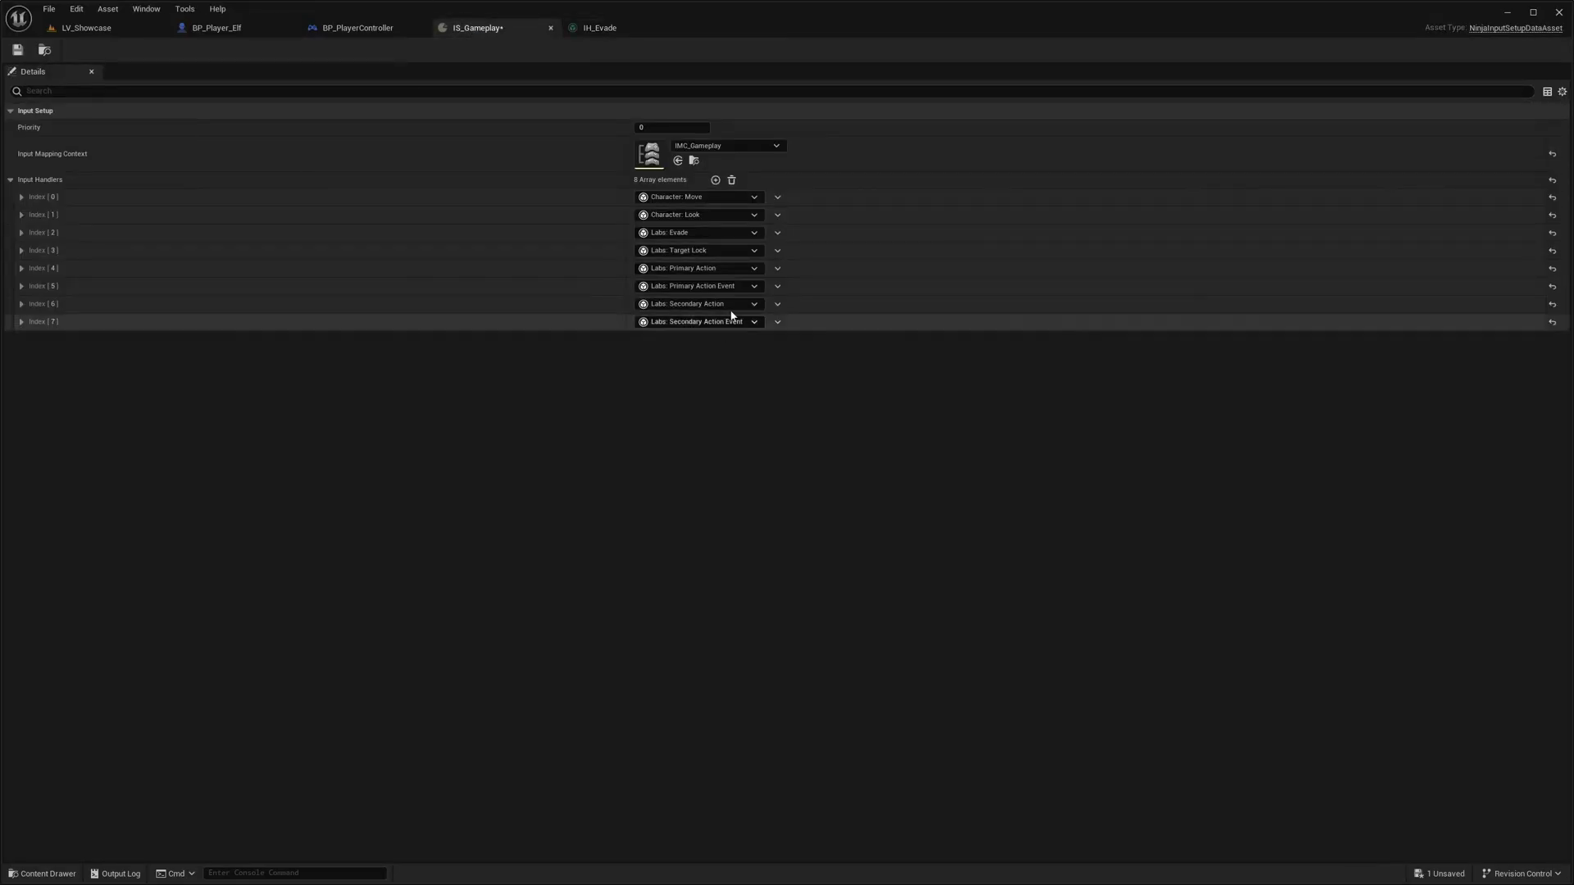
left_click(86, 27)
Step: Play LV_Showcase, dodge-rolling the hooded character left near the palisade gate, then stop
key("a")
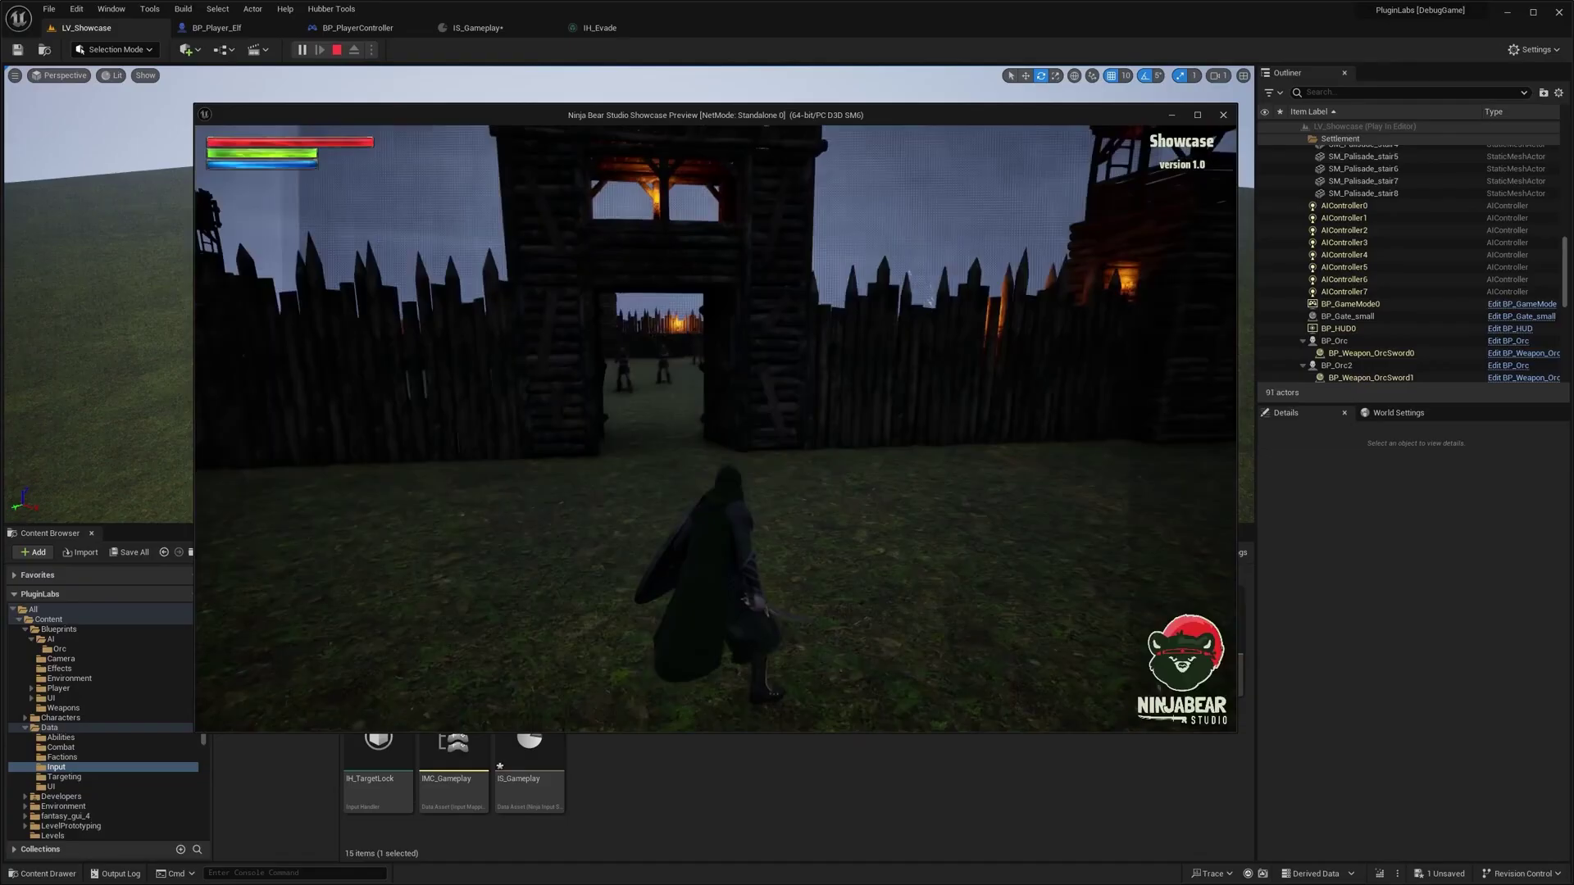
key("w")
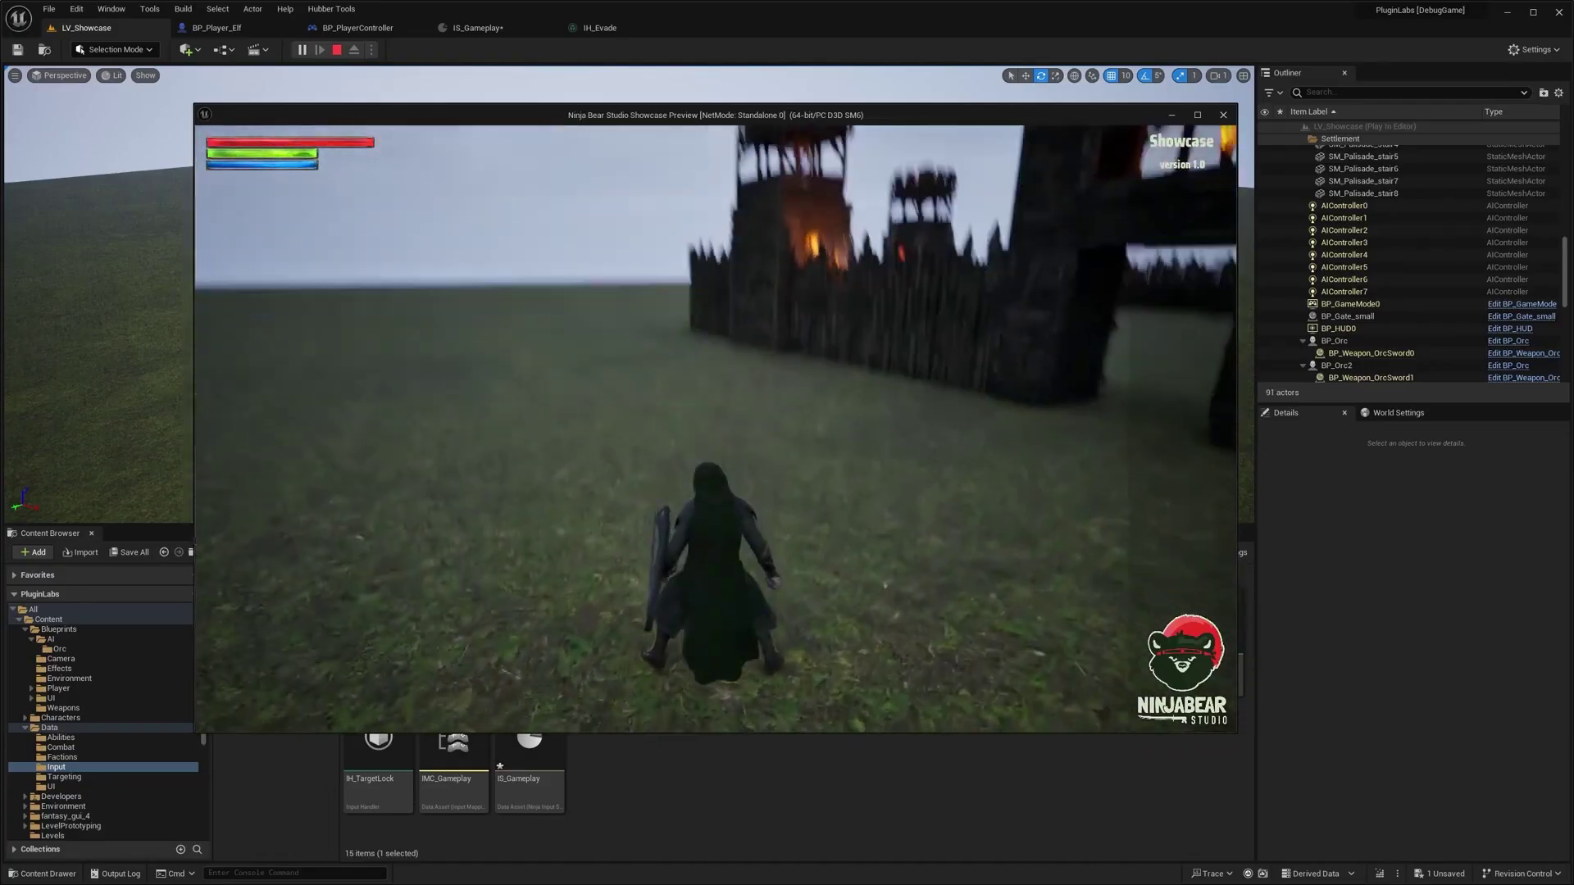
key("a")
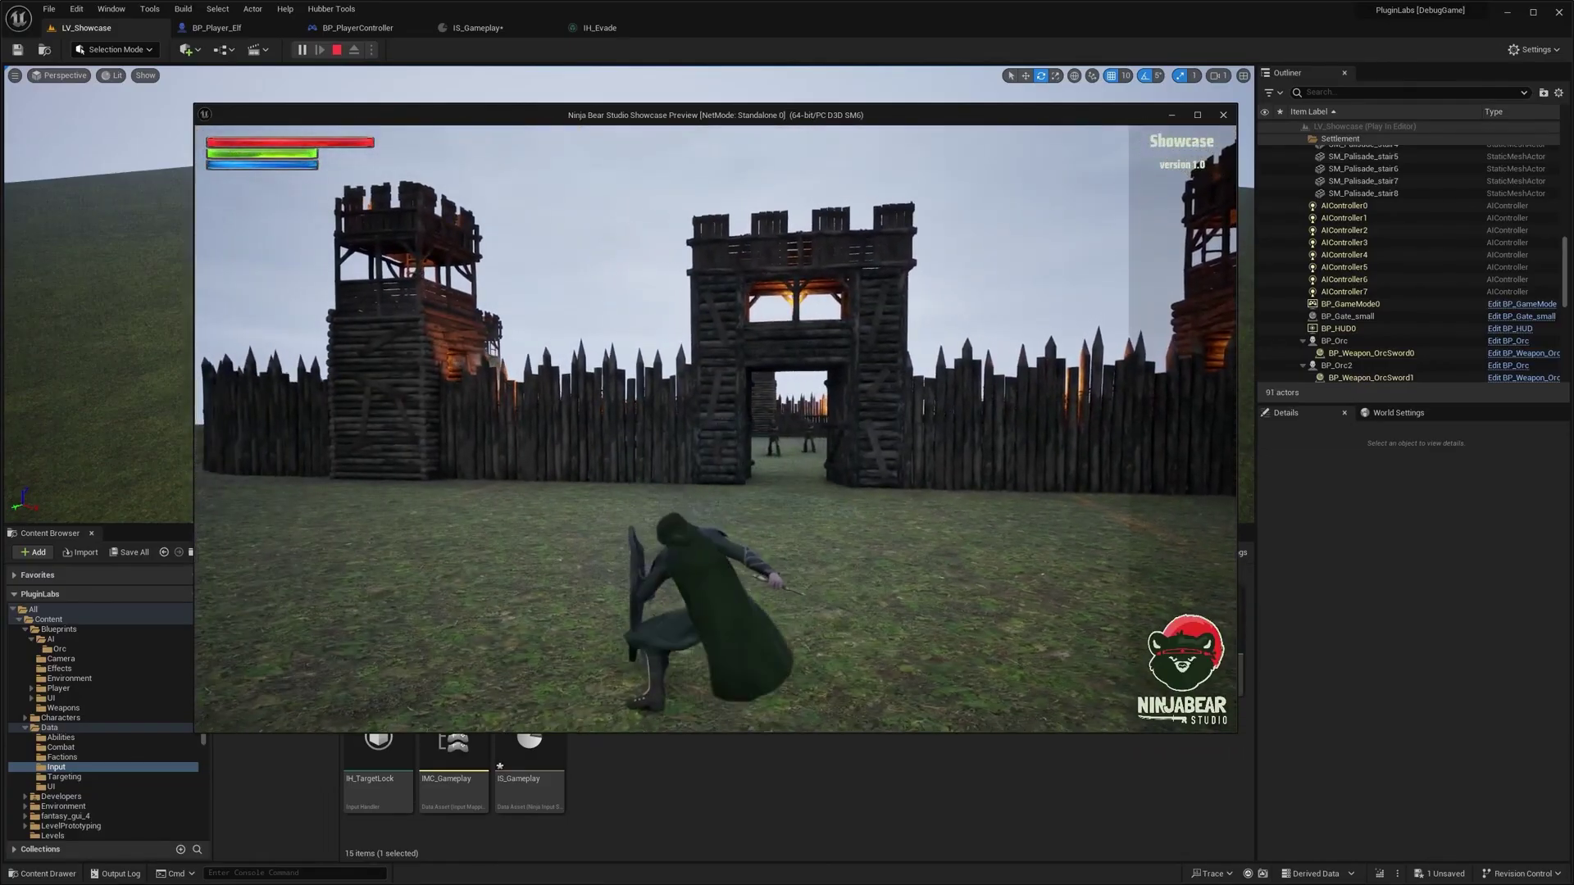
key("space")
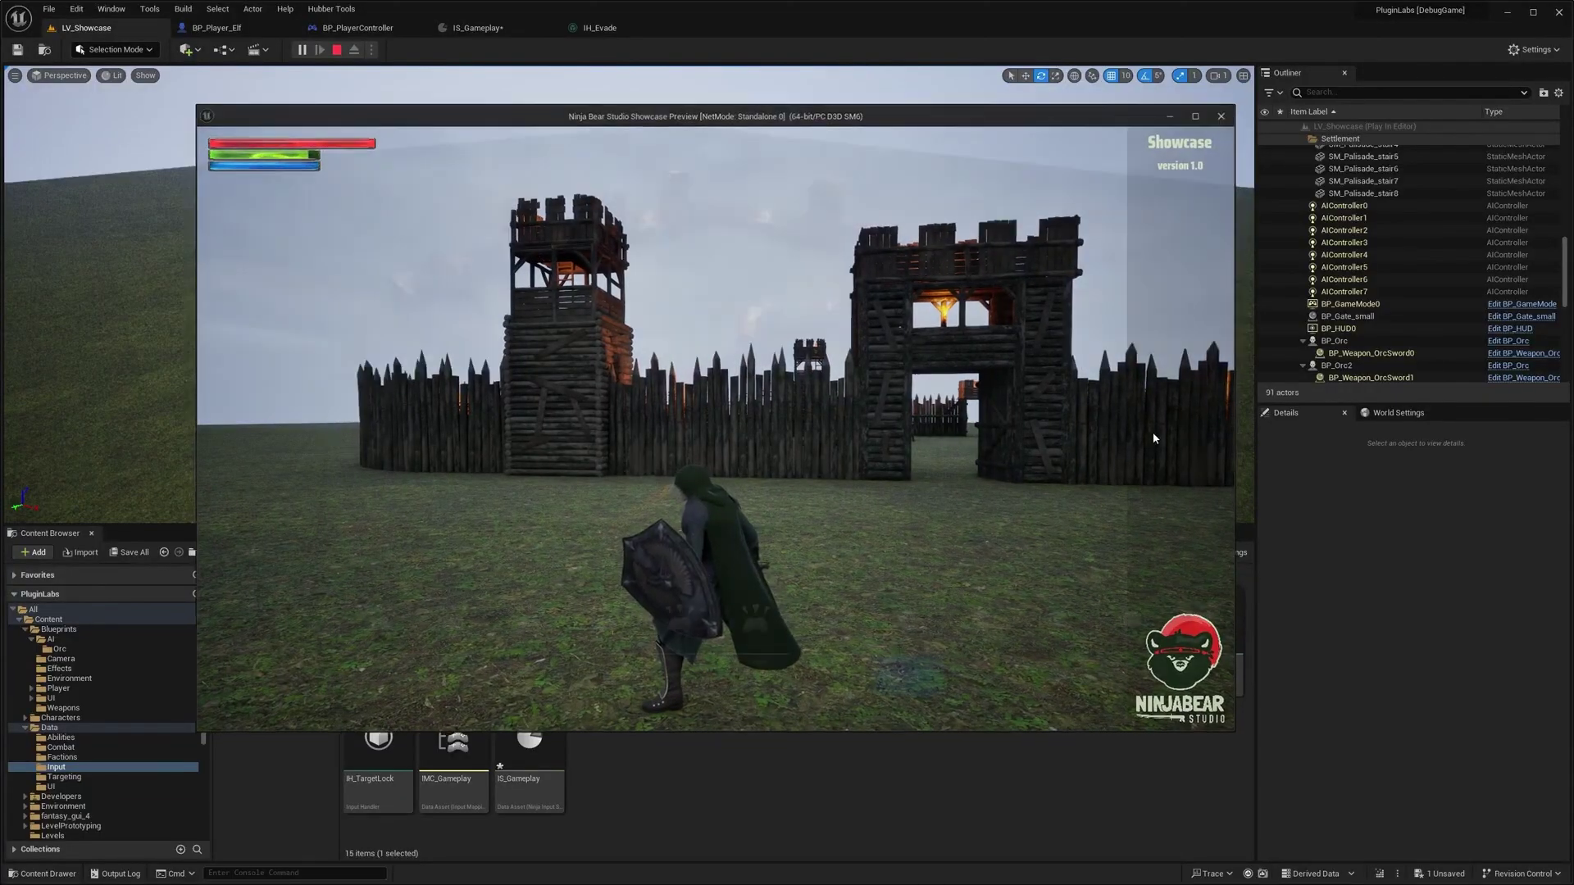
key("Escape")
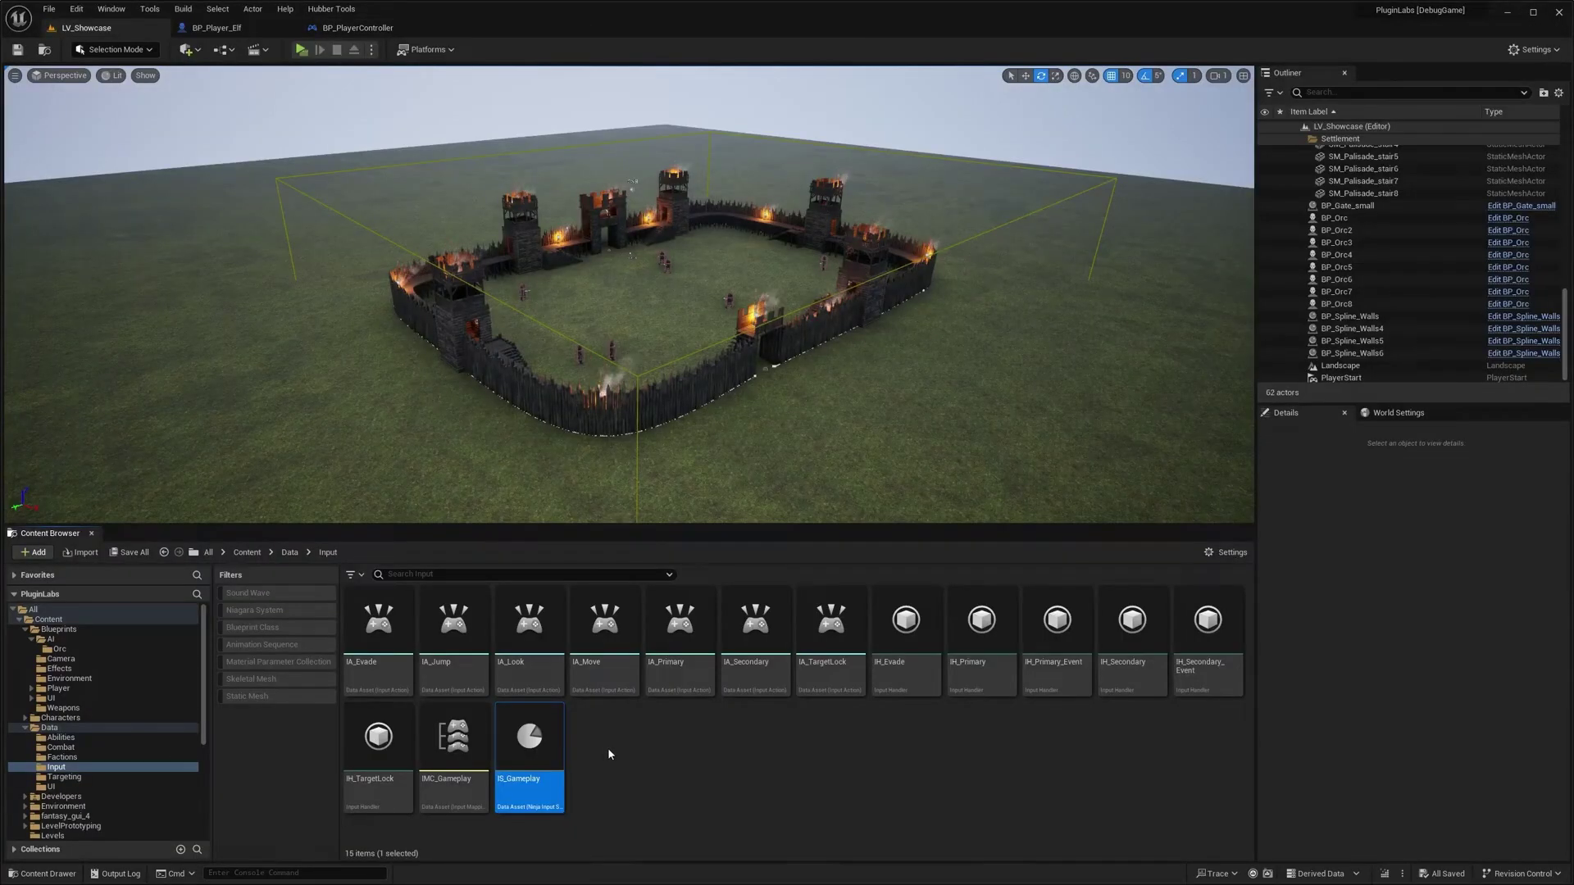
Step: Open IS_Gameplay and check the Index [0] handler class list without changing it
right_click(611, 742)
double_click(529, 742)
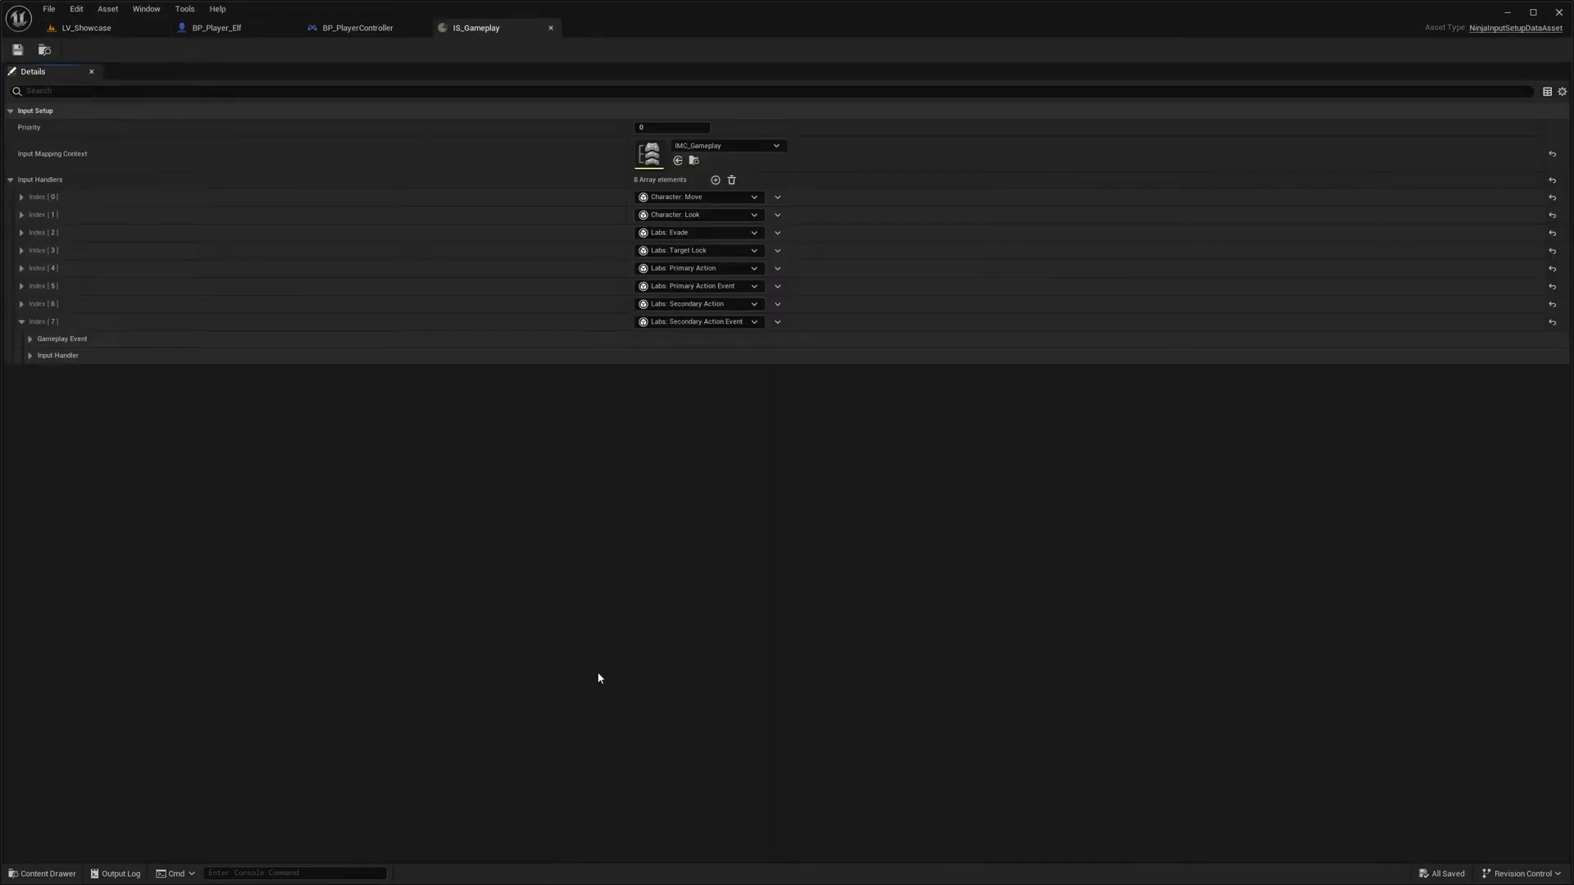
left_click(741, 197)
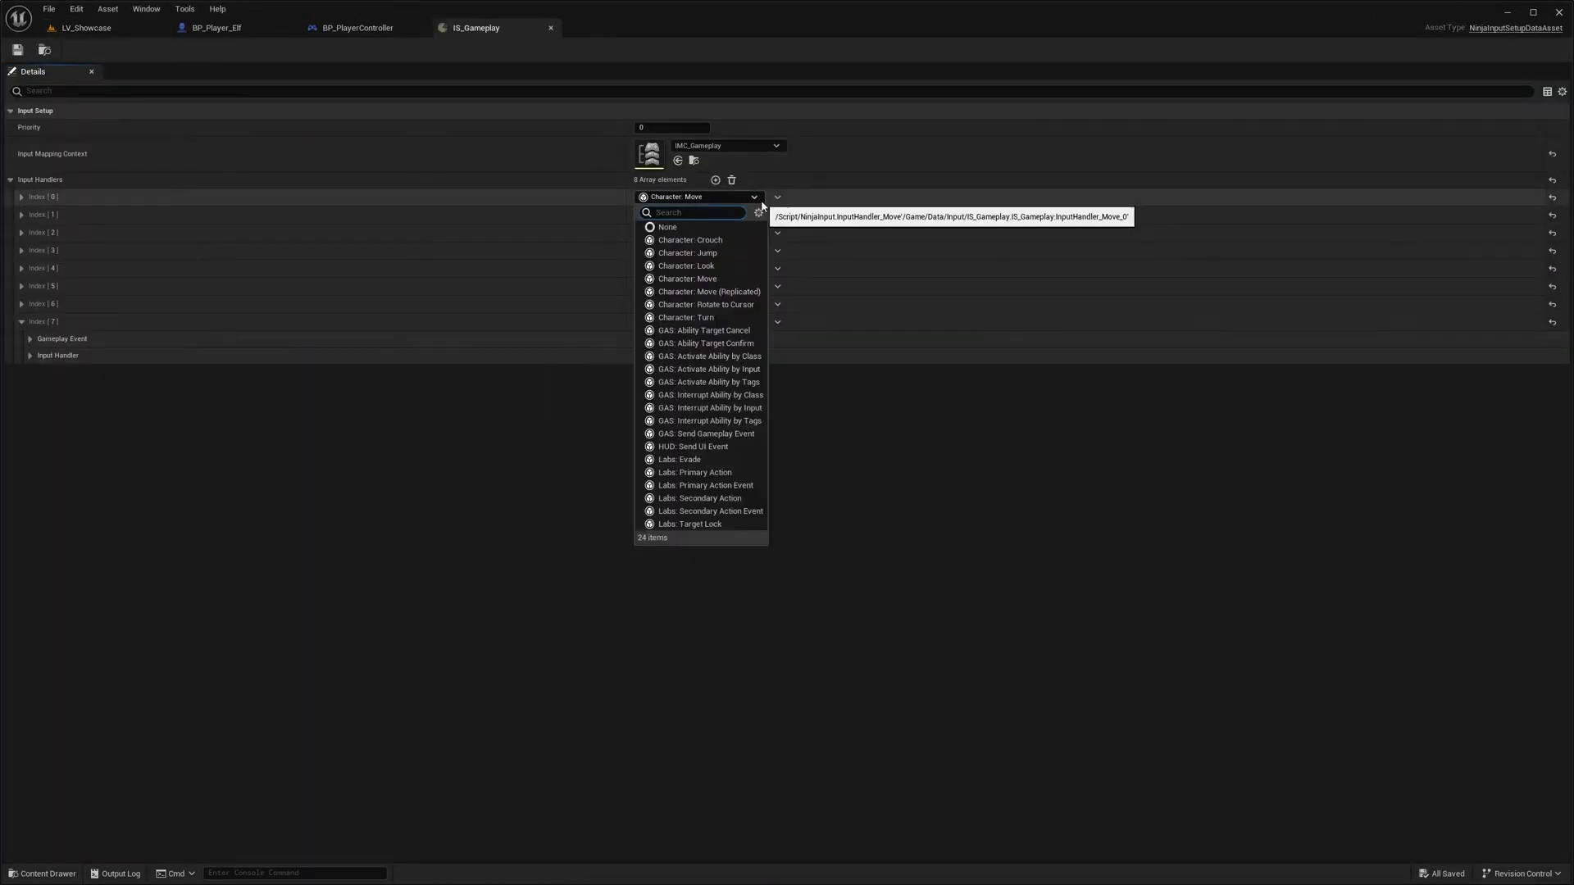
left_click(917, 495)
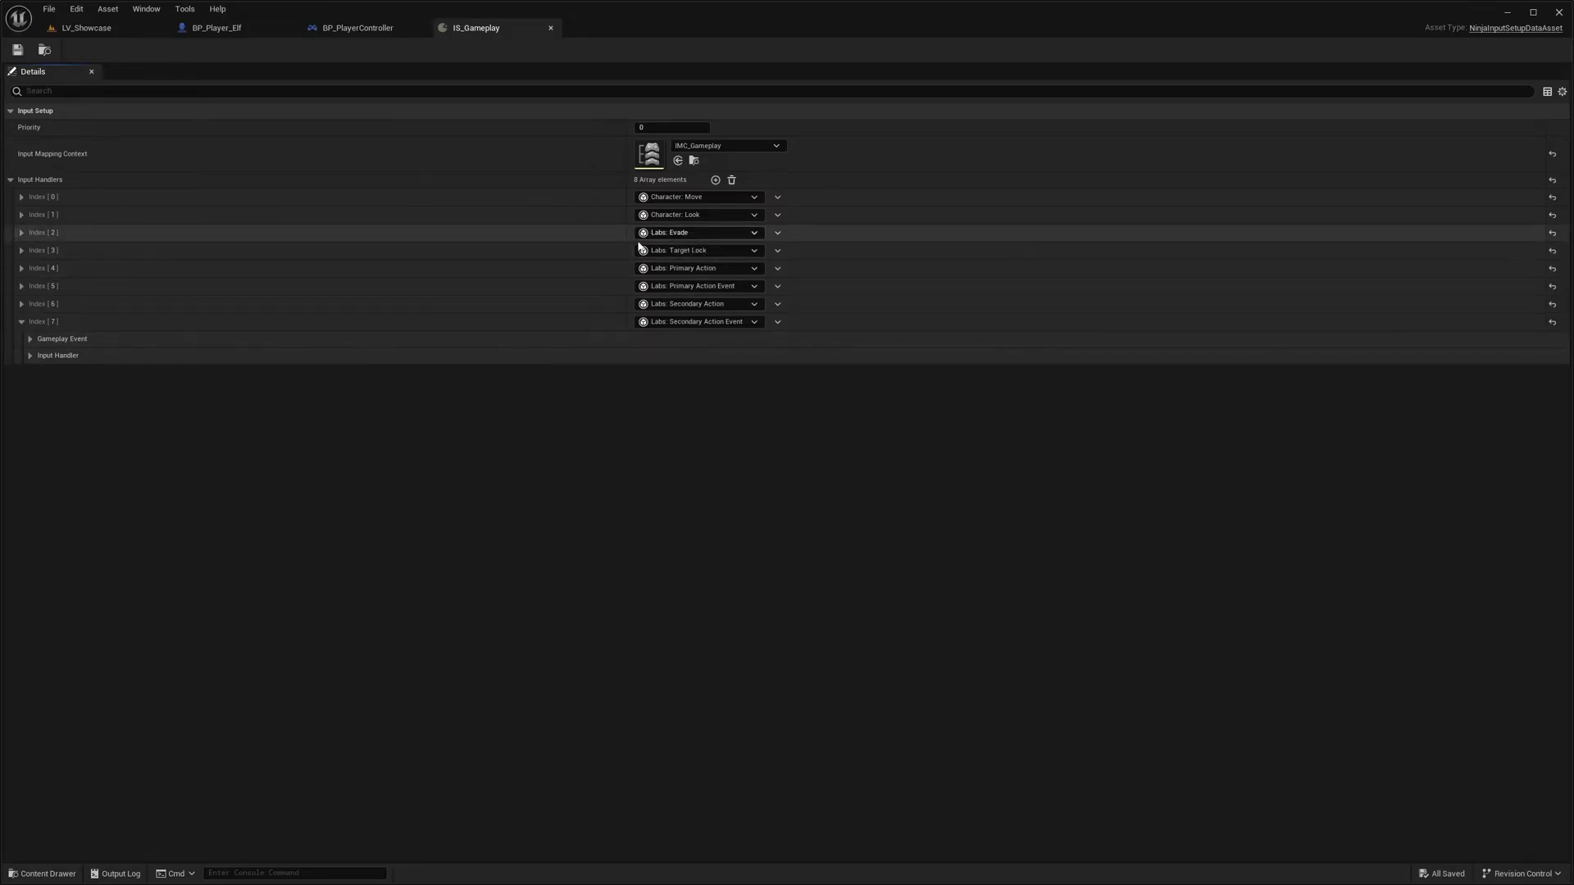
left_click(786, 322)
Step: Remove all Input Handlers, save the asset and dismiss the validation Message Log
left_click(731, 179)
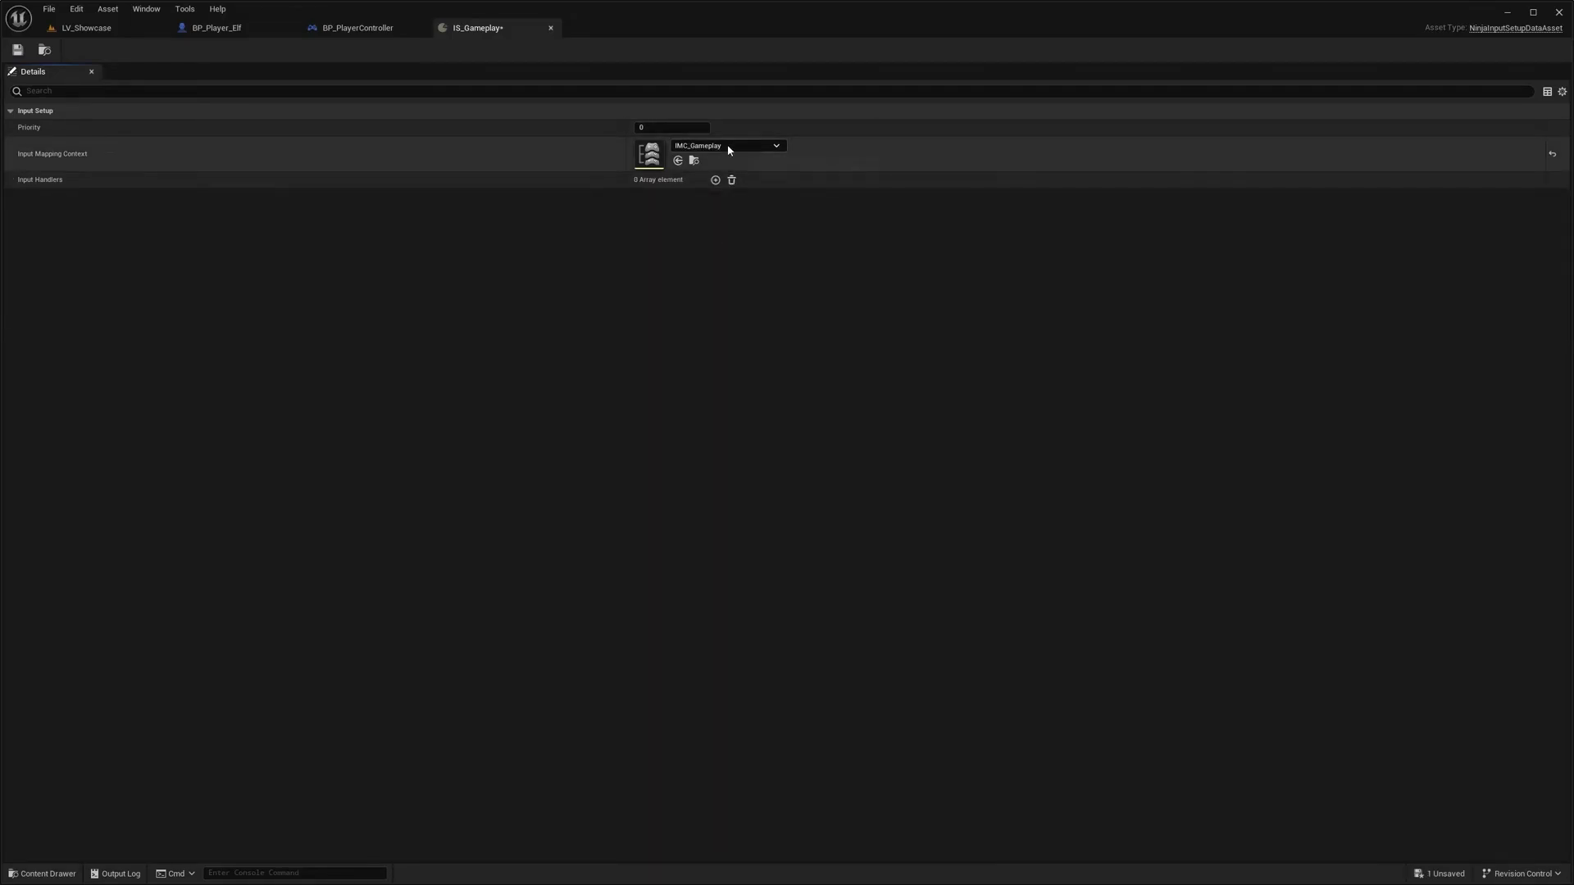
key("ctrl+s")
left_click(1127, 359)
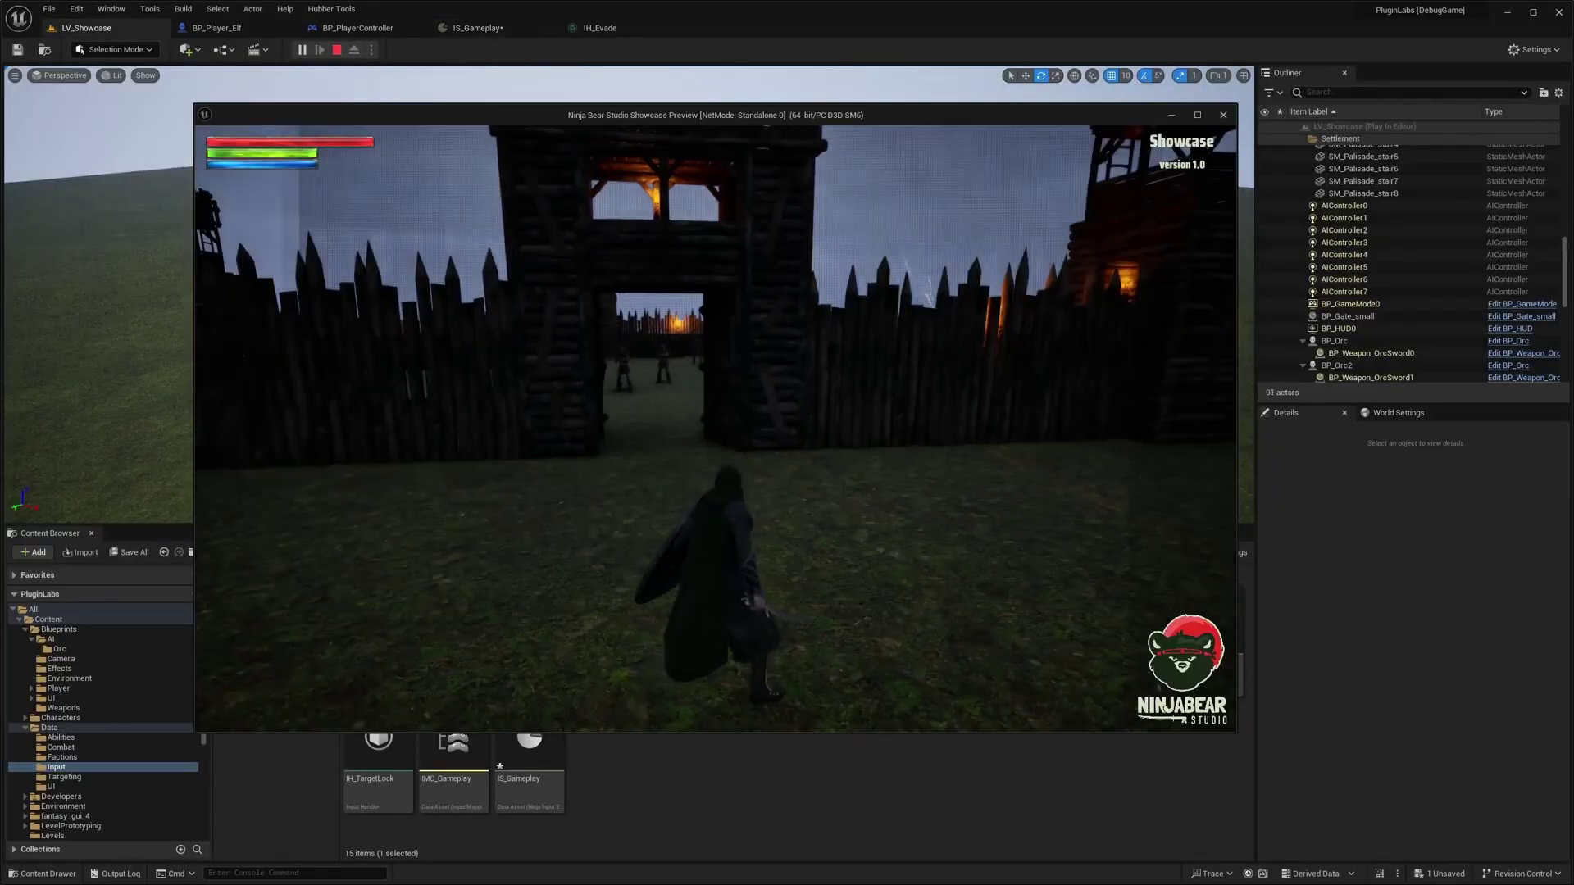
Step: Start a Play-In-Editor preview of LV_Showcase to test movement and dodging
key("space")
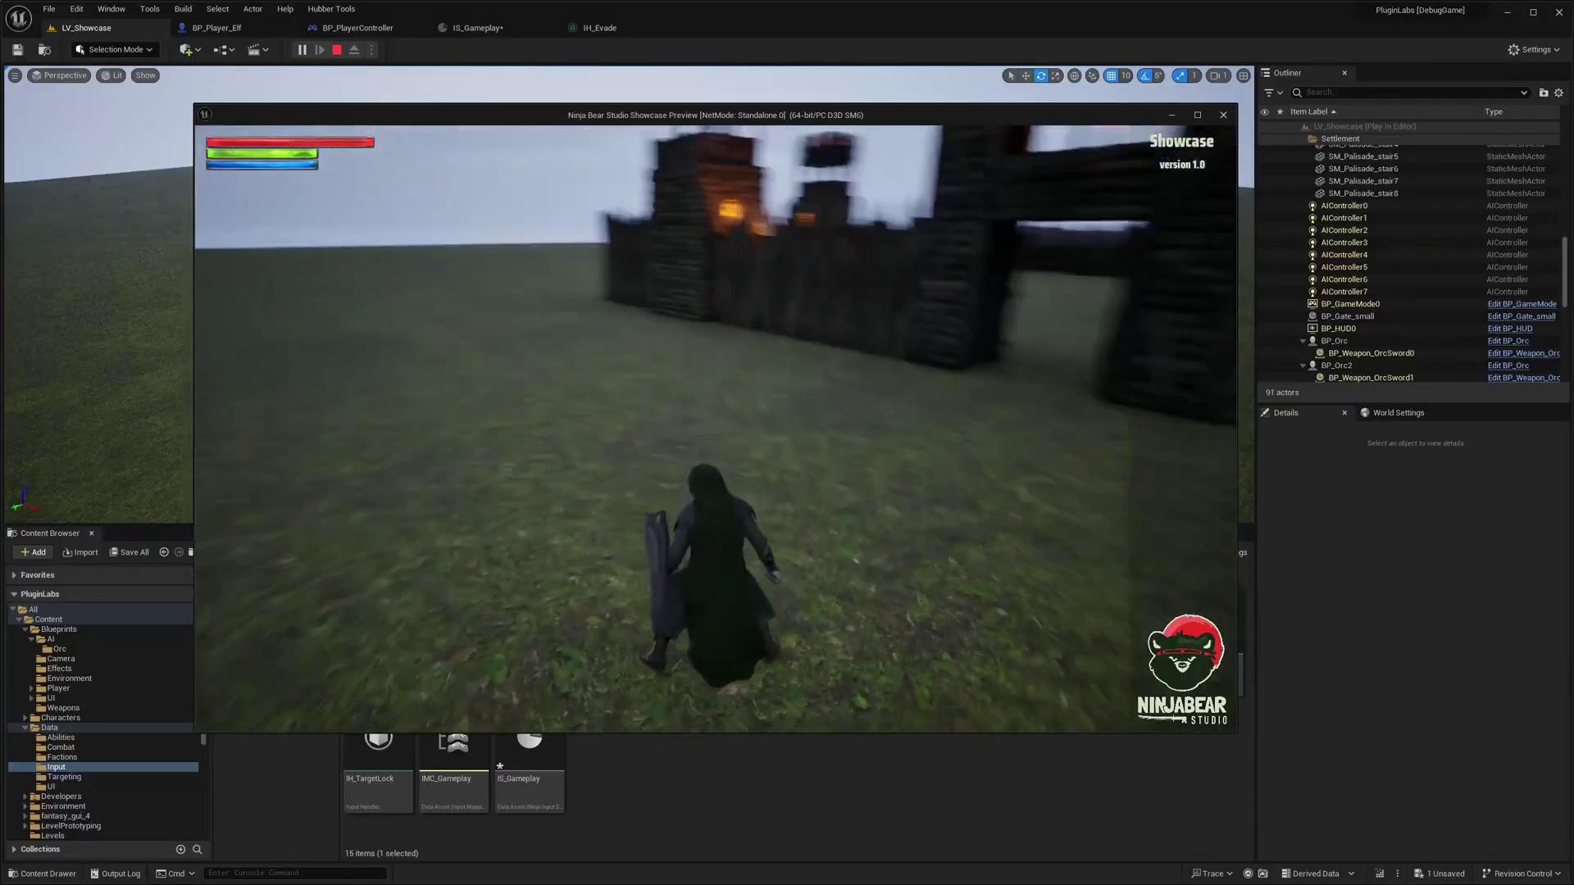